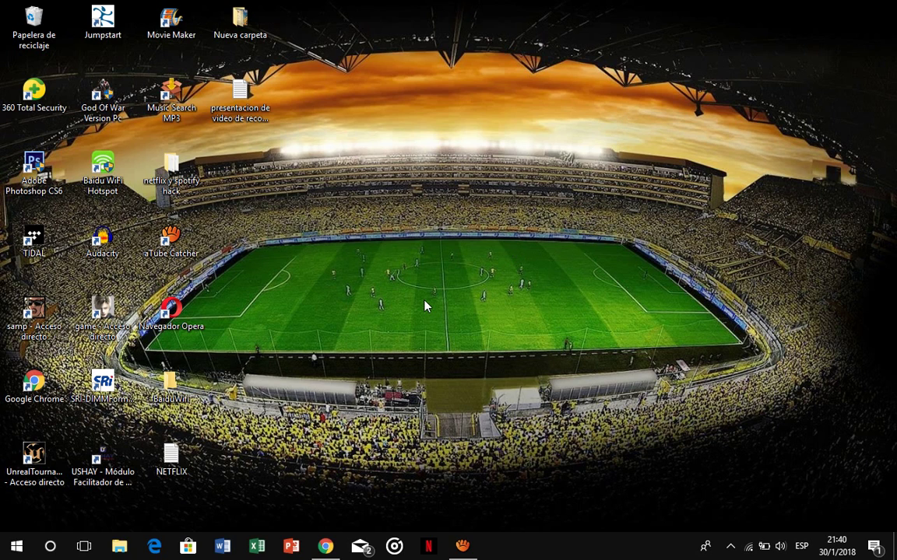
pyautogui.press('a')
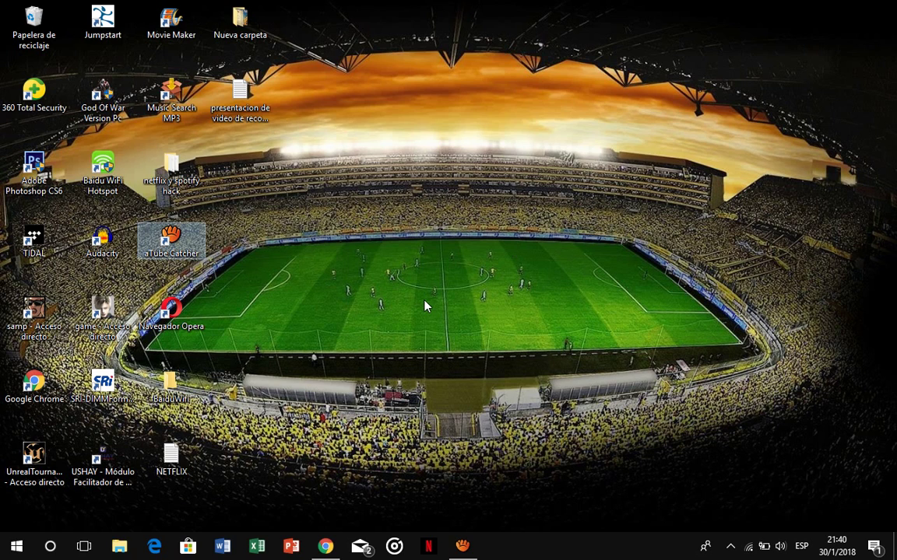
pyautogui.click(424, 306)
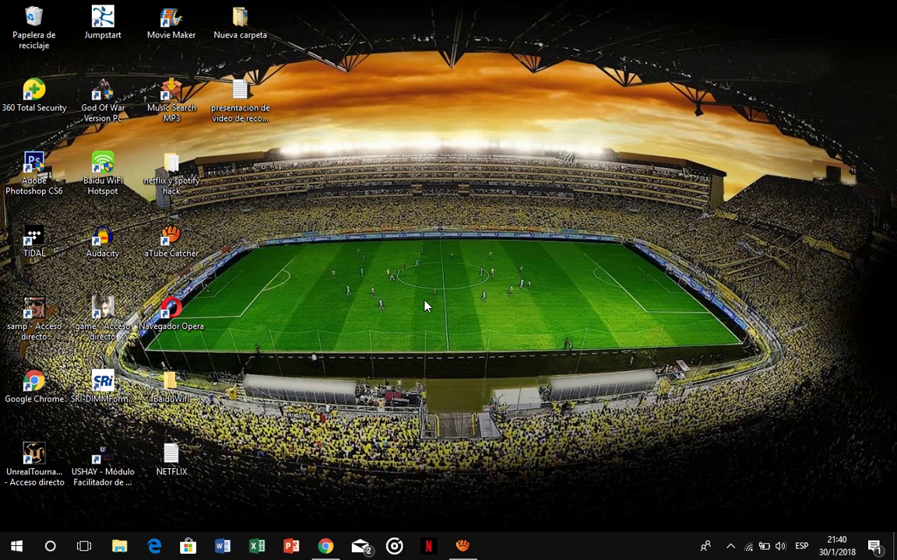
# Step: Open Windows System Configuration by running the msconfig command
pyautogui.press('super+r')
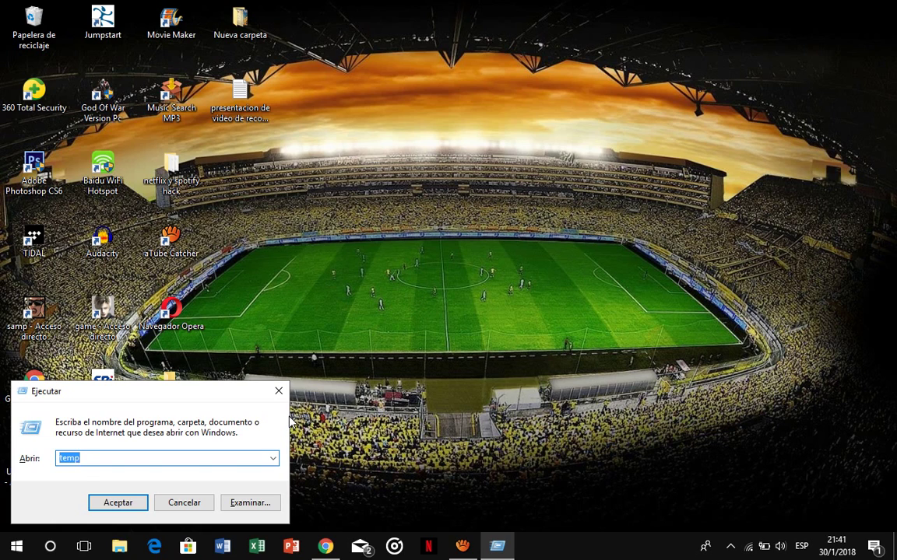
pyautogui.press('BackSpace')
pyautogui.write('ms')
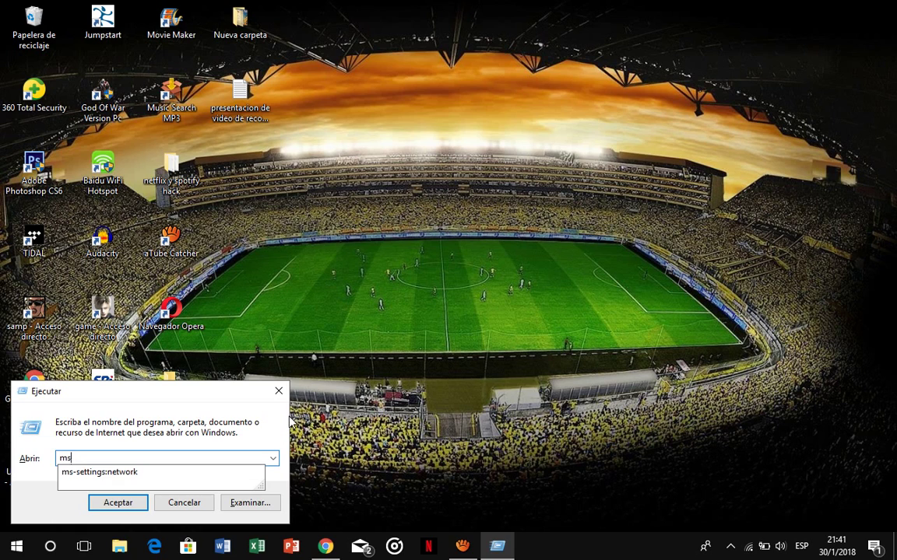
pyautogui.write('conf')
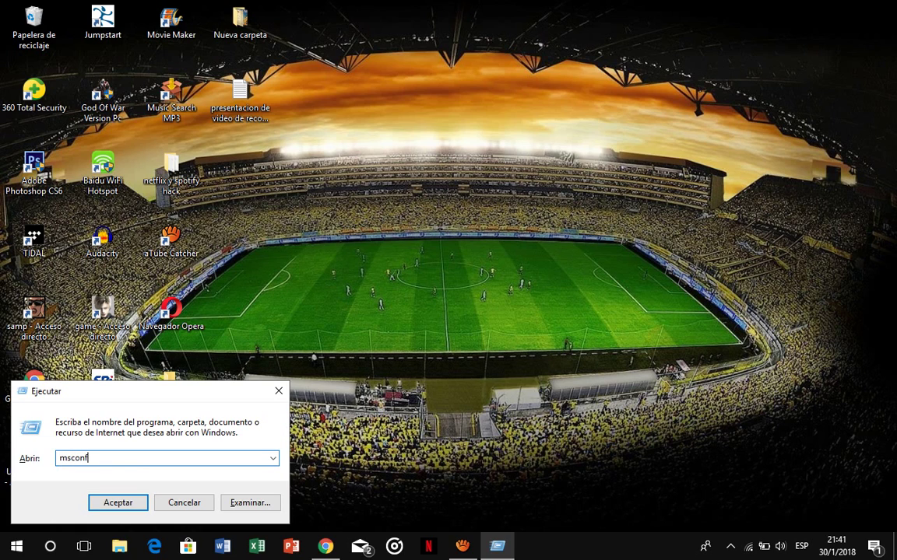
pyautogui.write('ig')
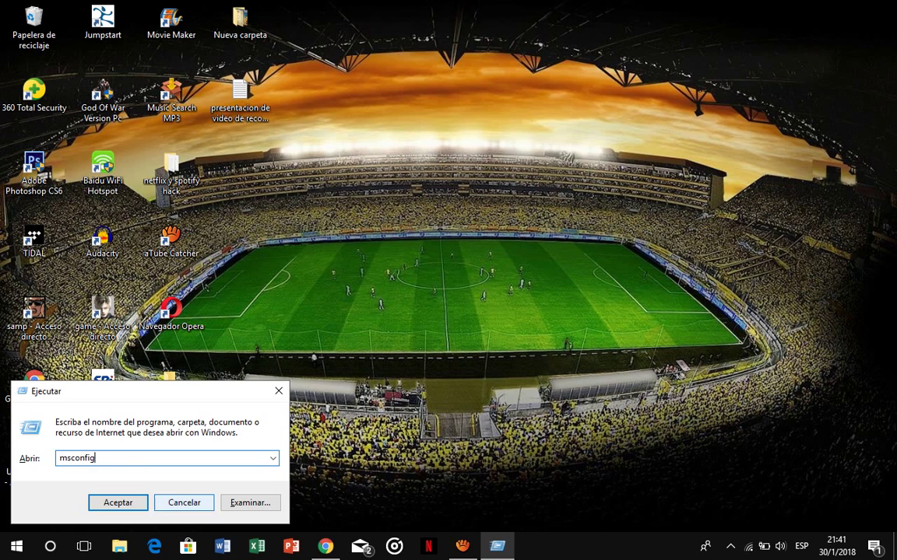
pyautogui.click(133, 503)
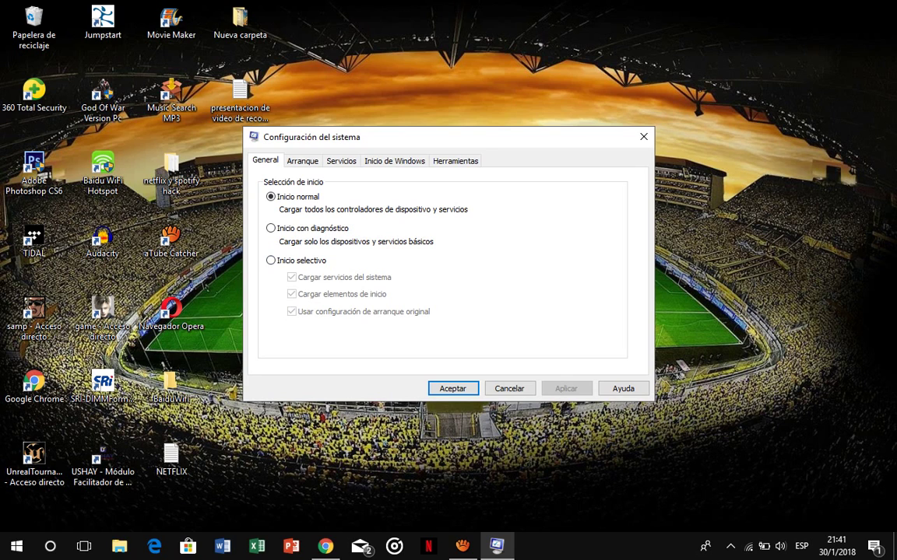
# Step: In the advanced boot options for Windows 10, enable the number of processors setting and set it to 2
pyautogui.click(302, 161)
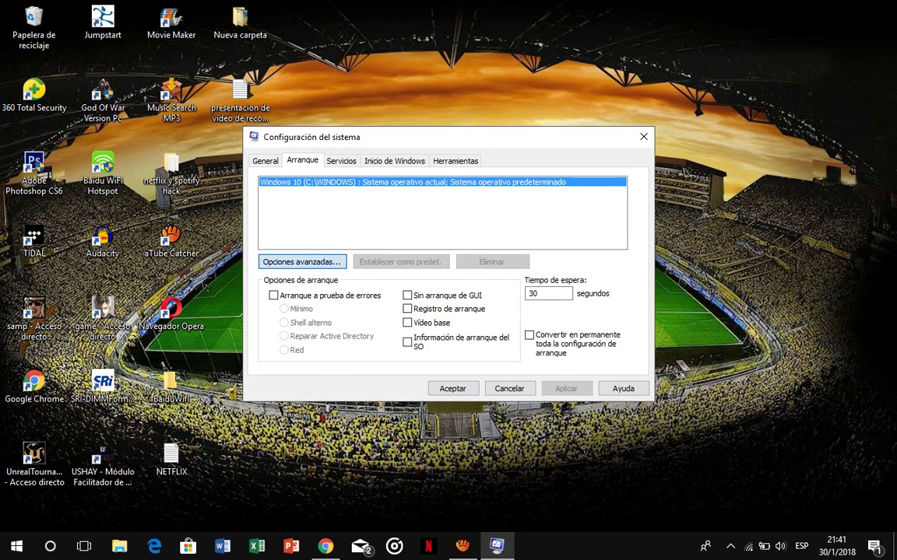
pyautogui.click(300, 261)
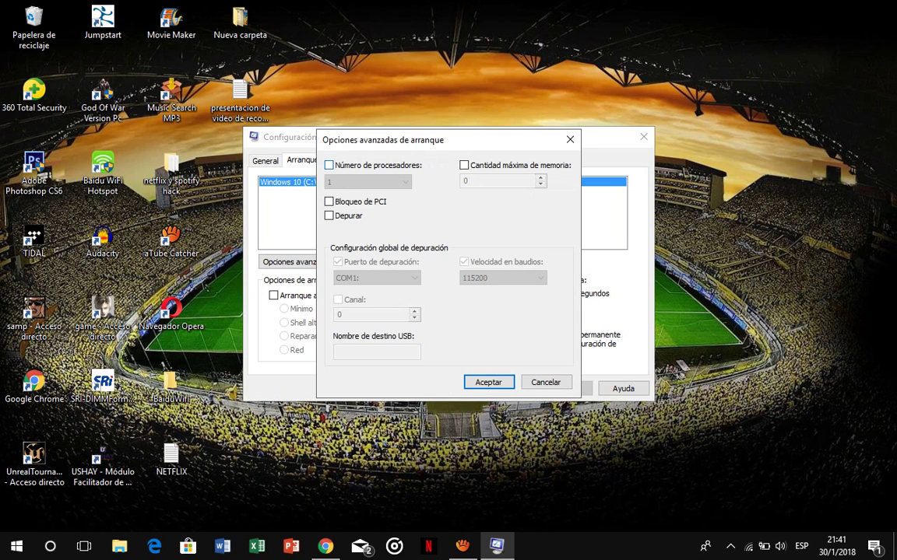
pyautogui.click(328, 165)
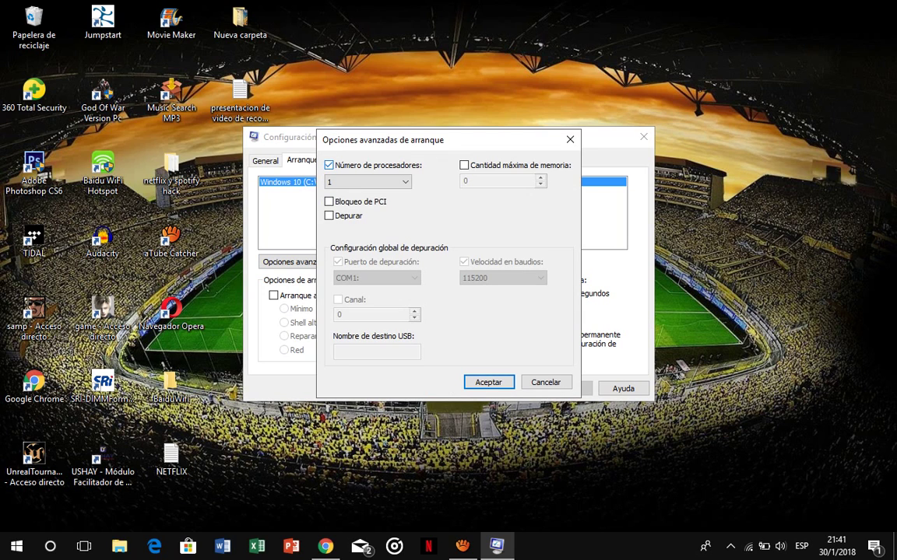
pyautogui.click(367, 182)
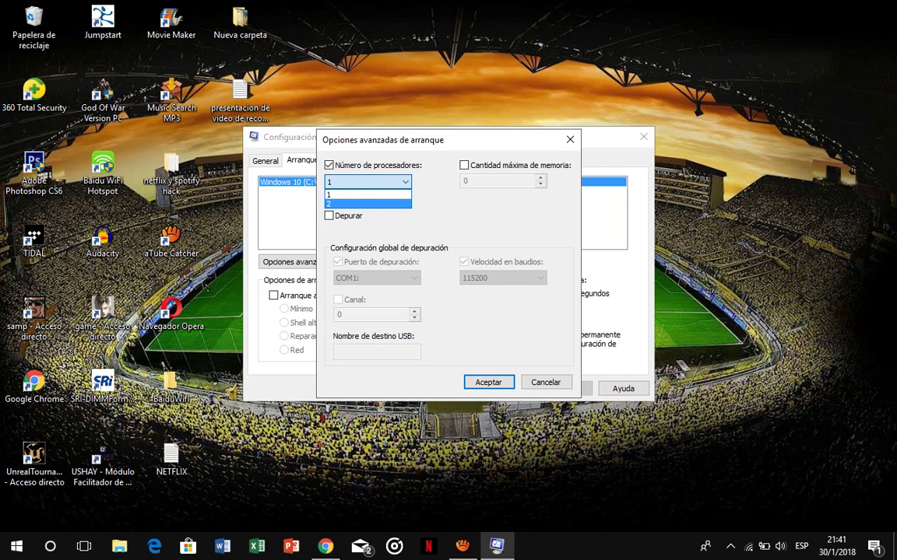
pyautogui.press('Down')
pyautogui.press('Return')
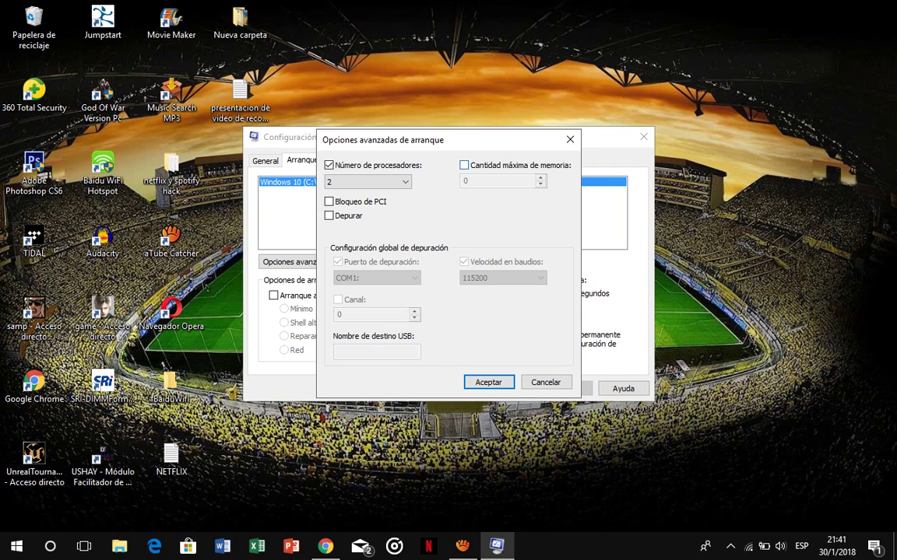
# Step: Turn the maximum memory limit on and off again, and accept the advanced boot options
pyautogui.click(464, 165)
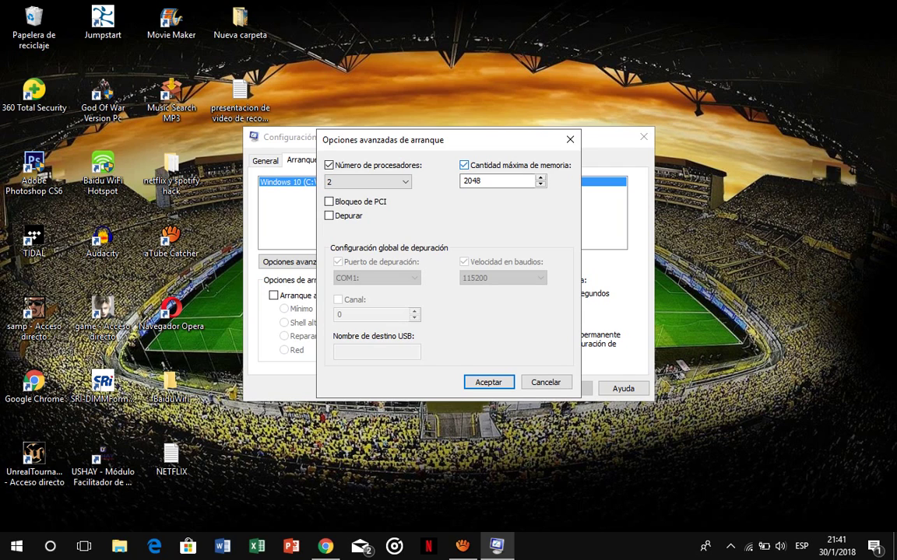
pyautogui.press('Tab')
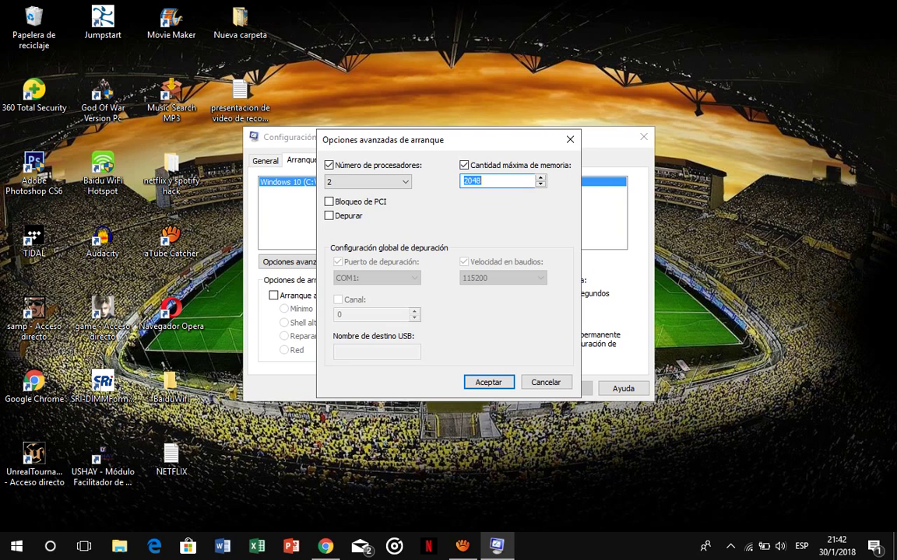
pyautogui.click(464, 165)
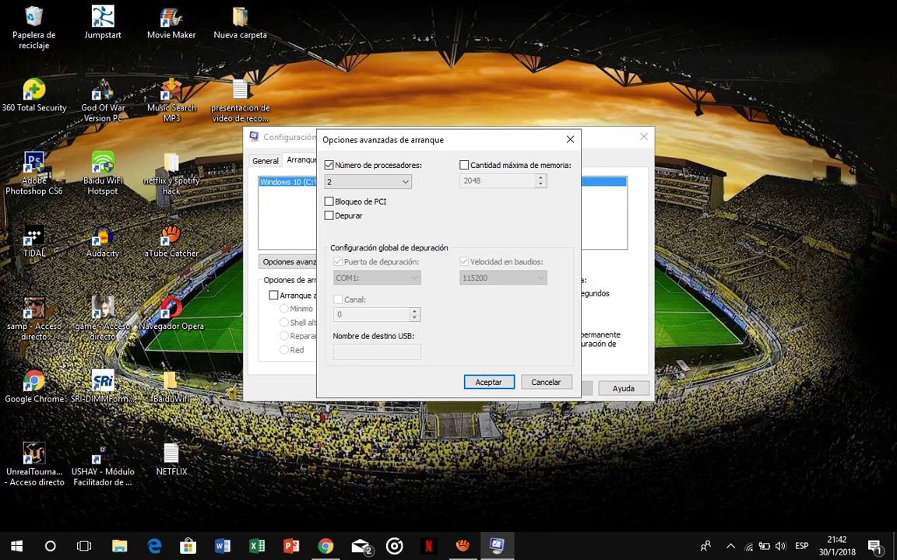
pyautogui.press('Return')
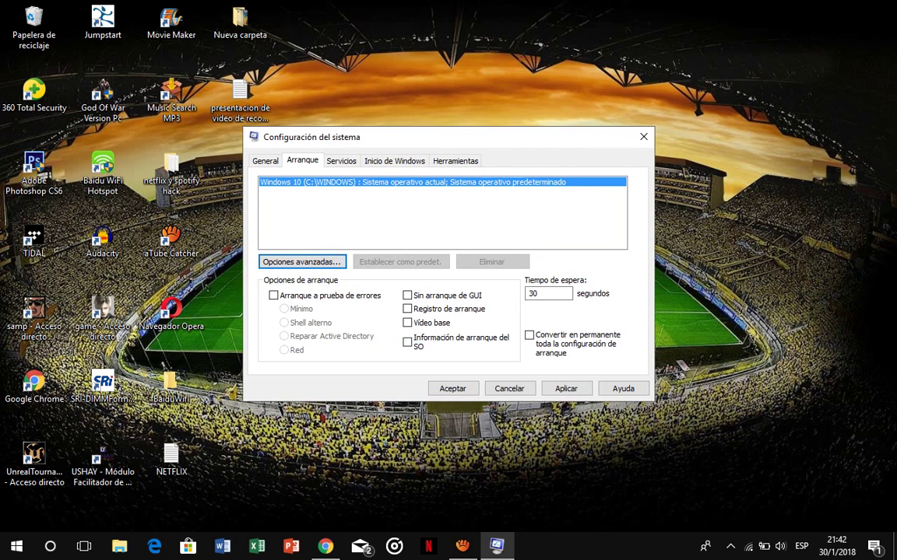
# Step: Hide all Microsoft services and disable the JumpStart Wi-Fi Protected Setup and JumpStart Push-Button services
pyautogui.click(341, 160)
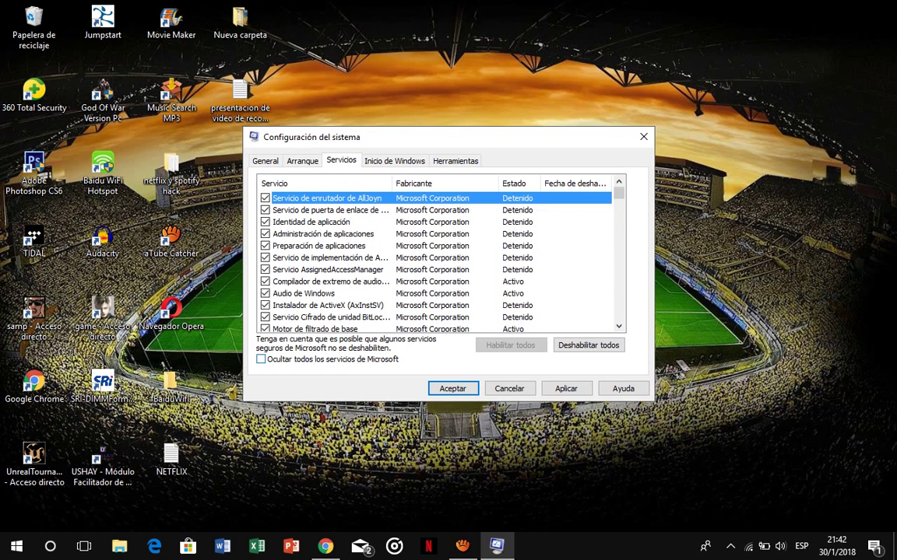
pyautogui.click(261, 359)
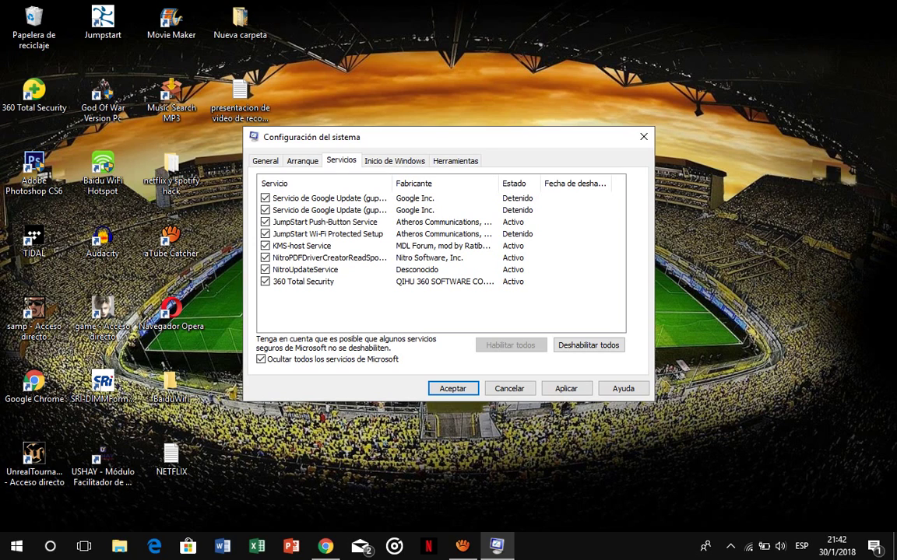
pyautogui.click(265, 233)
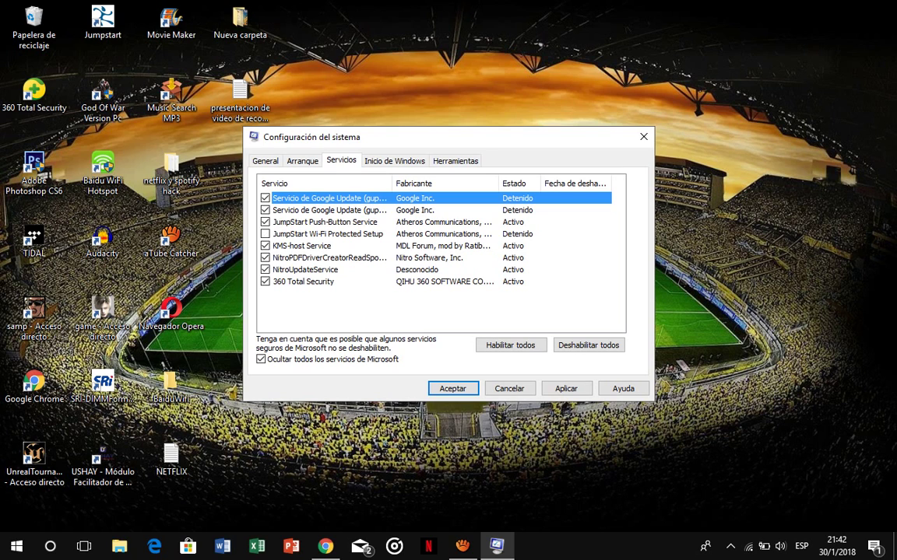
pyautogui.click(265, 222)
# Step: Open the Windows startup items in Task Manager and enable Deezer Startup Helper
pyautogui.click(394, 160)
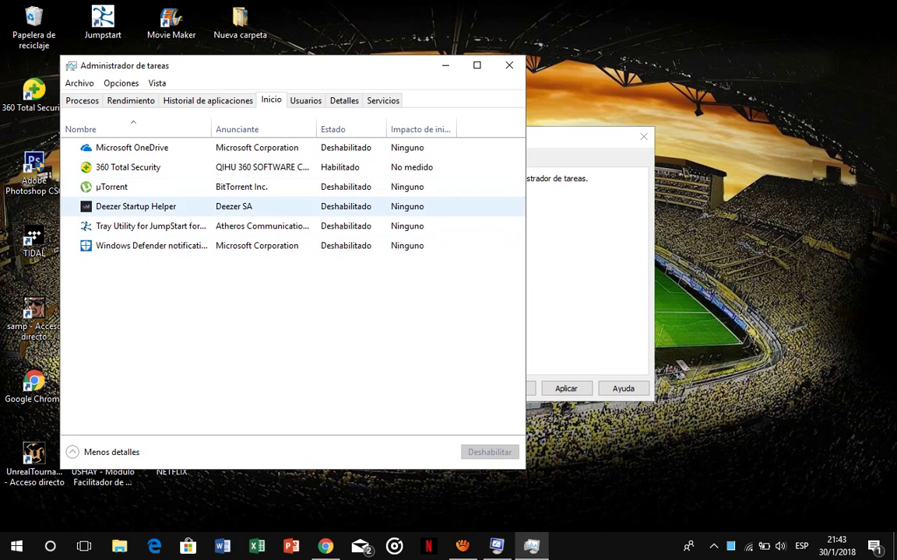
pyautogui.click(136, 207)
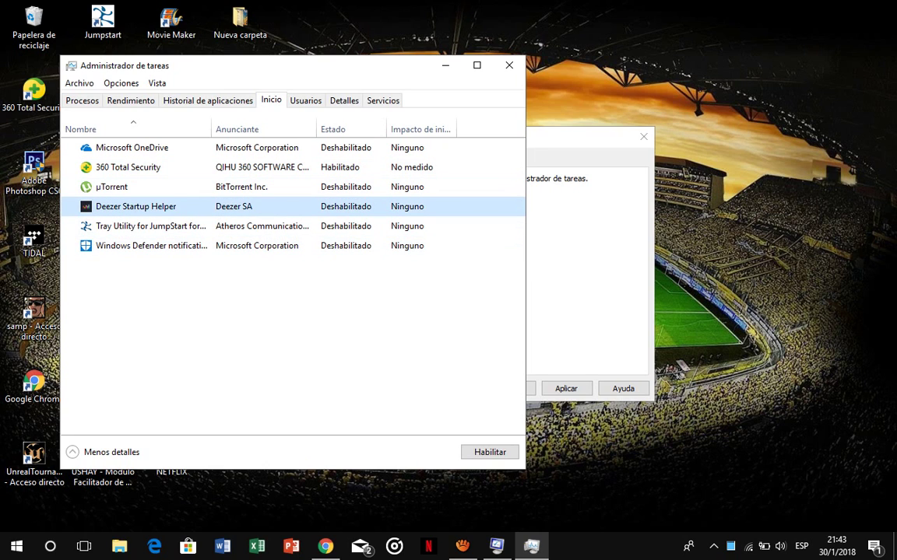
pyautogui.click(489, 452)
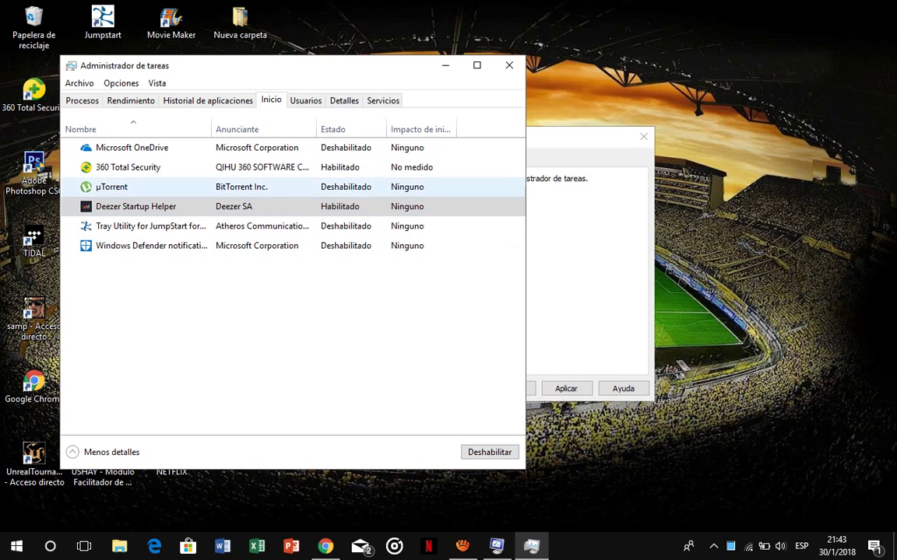
# Step: Disable Deezer Startup Helper as a startup item and close Task Manager
pyautogui.click(111, 187)
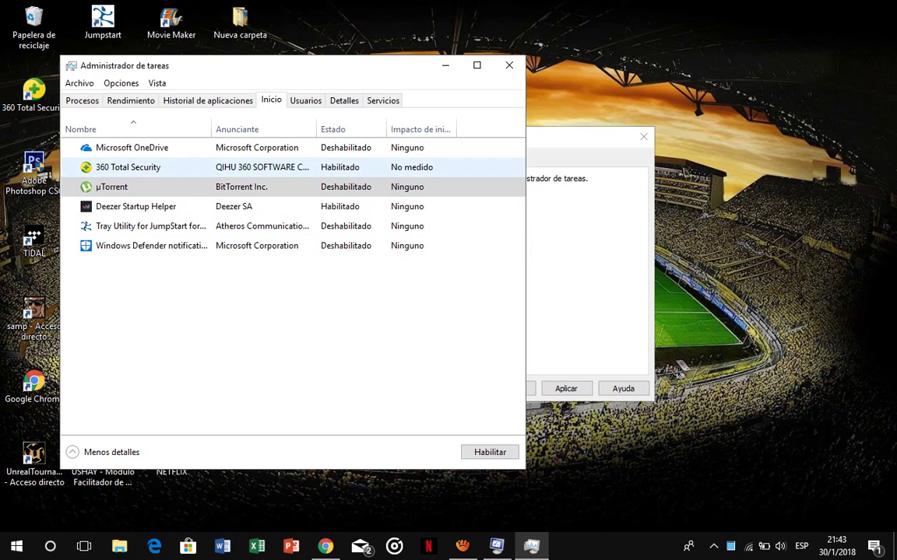
pyautogui.click(128, 167)
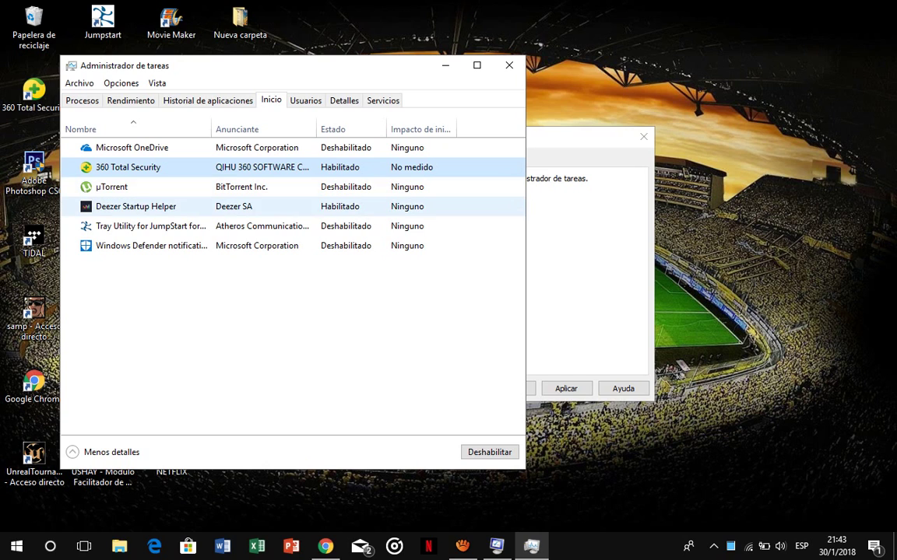
pyautogui.click(136, 206)
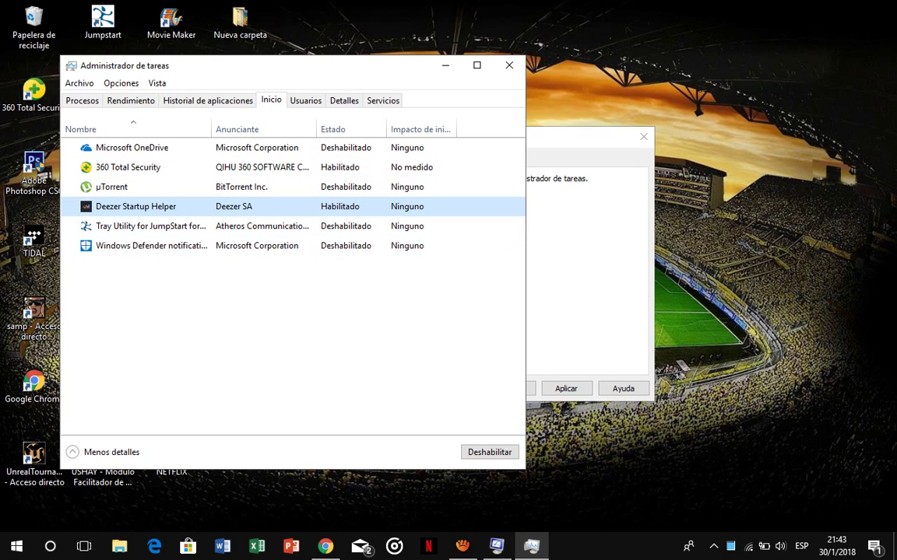
pyautogui.click(111, 187)
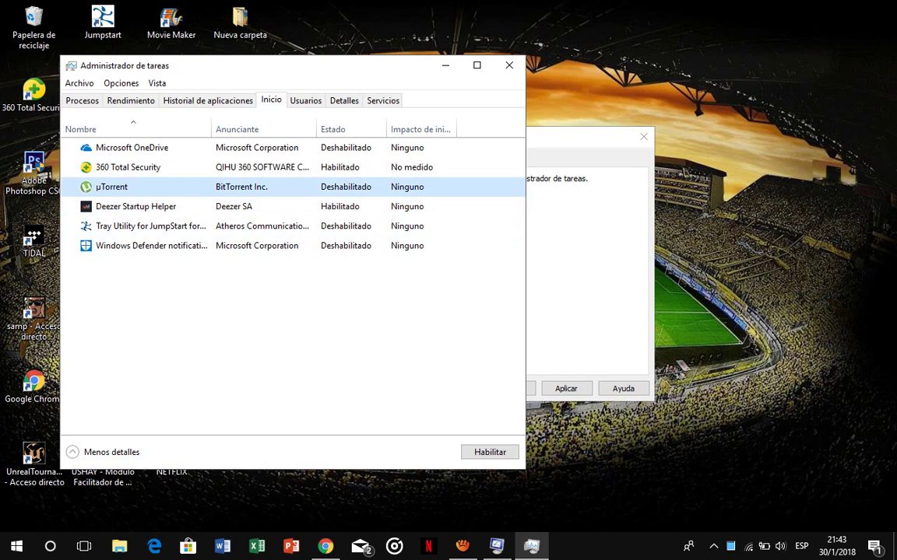
pyautogui.click(135, 206)
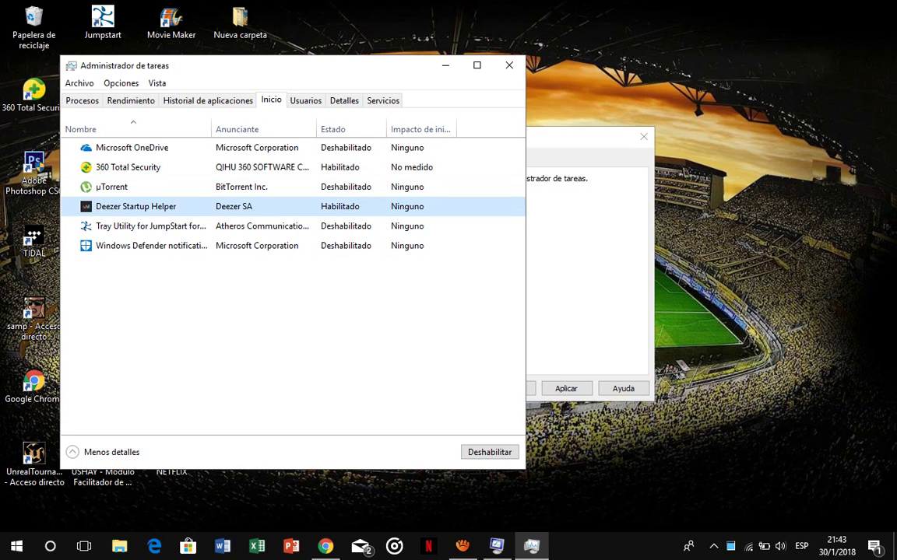
pyautogui.click(498, 453)
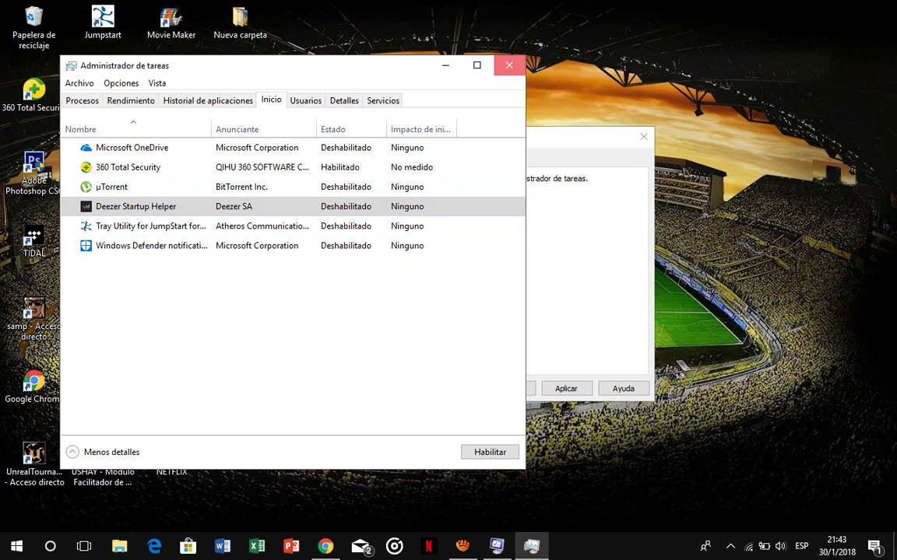
pyautogui.click(508, 66)
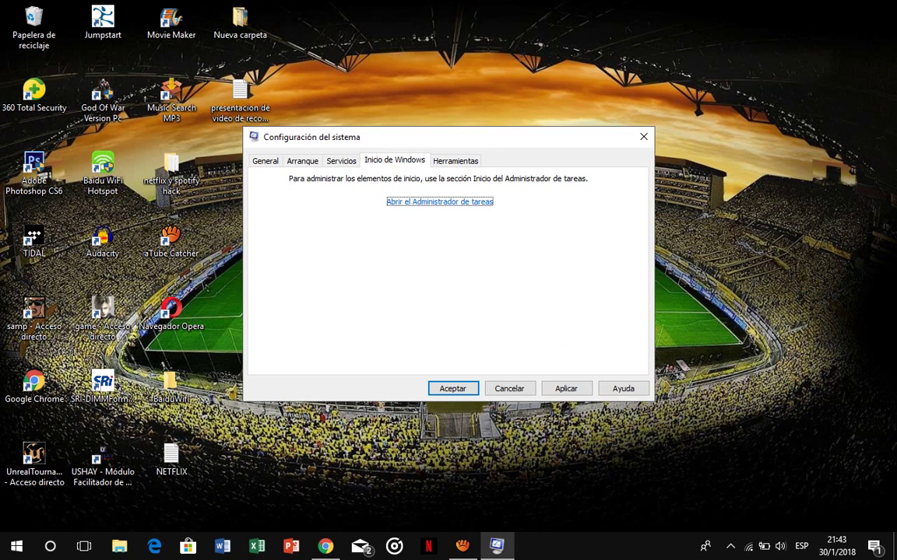
# Step: Apply the System Configuration changes and exit without restarting the computer
pyautogui.click(446, 491)
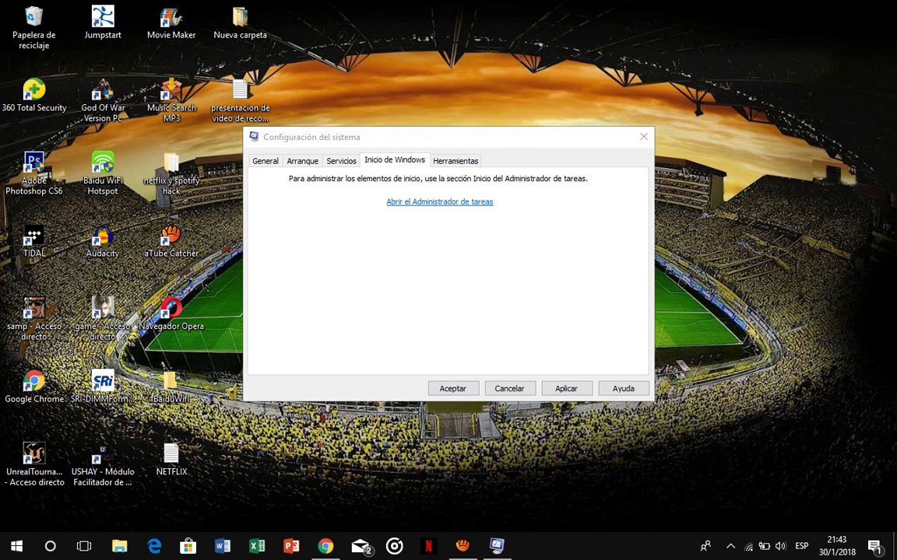
pyautogui.click(566, 389)
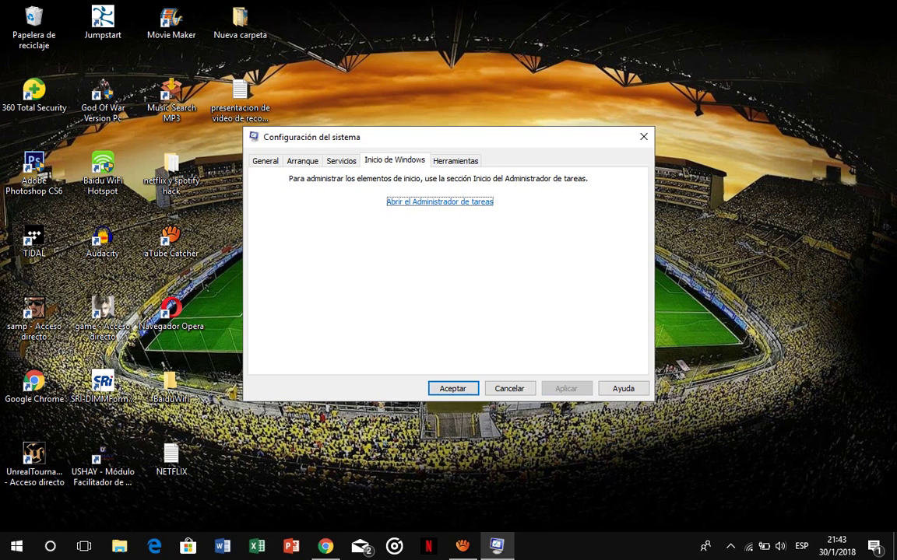
pyautogui.press('Return')
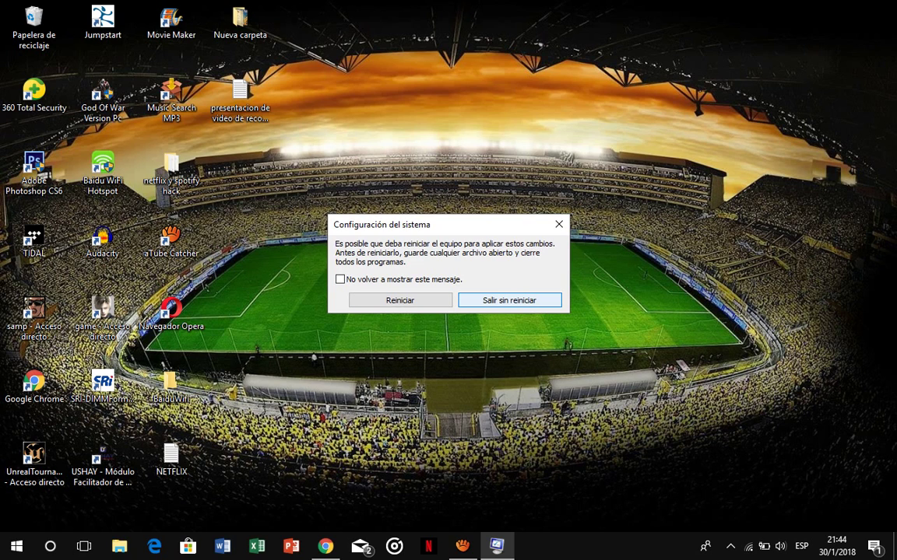
pyautogui.click(547, 298)
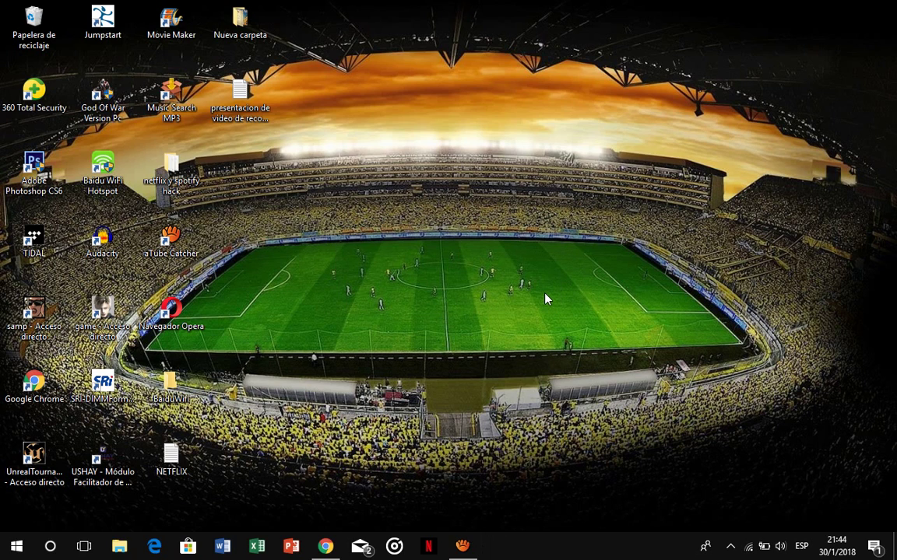
# Step: Open the Windows Temp folder by running the command temp
pyautogui.press('super+r')
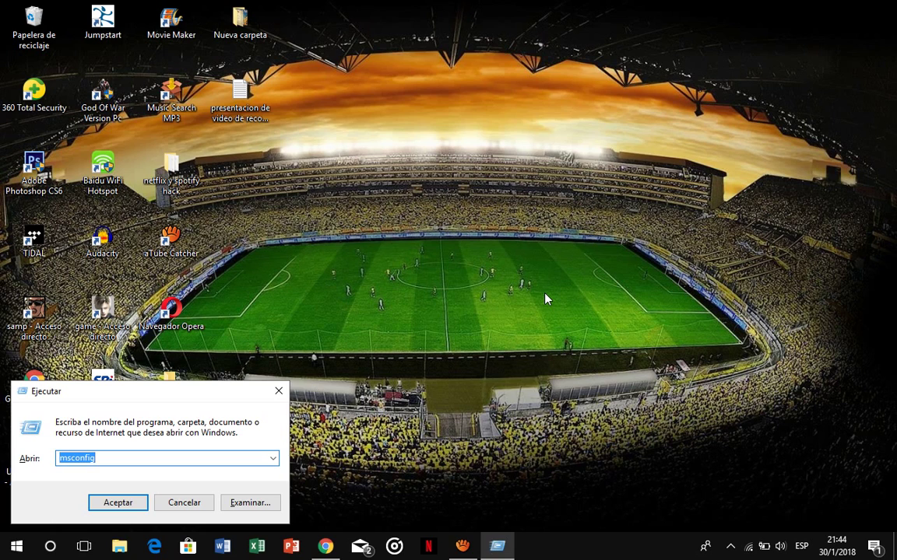
pyautogui.press('BackSpace')
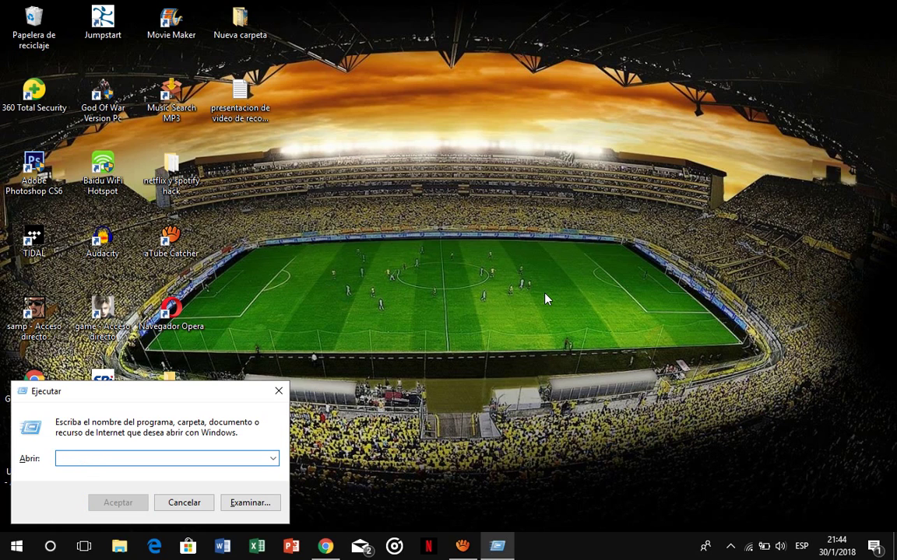
pyautogui.write('tem')
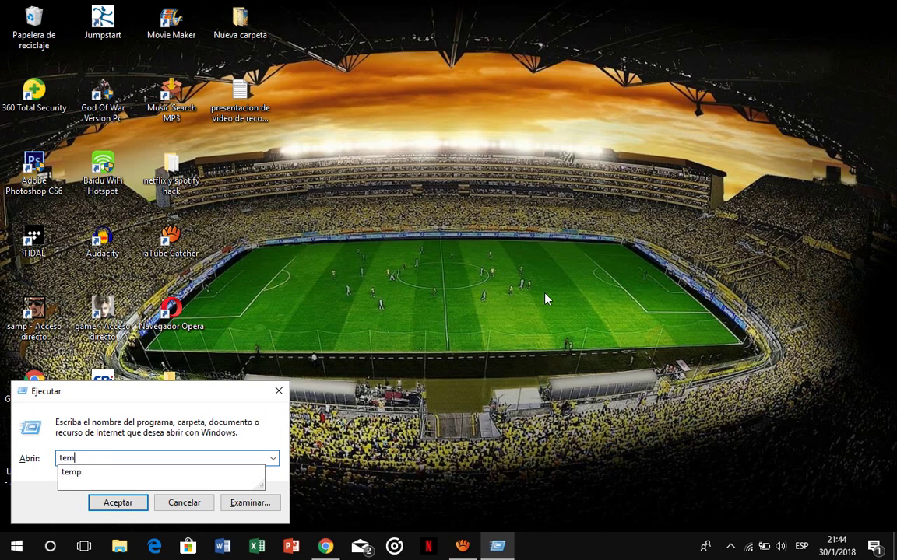
pyautogui.write('p')
pyautogui.press('Return')
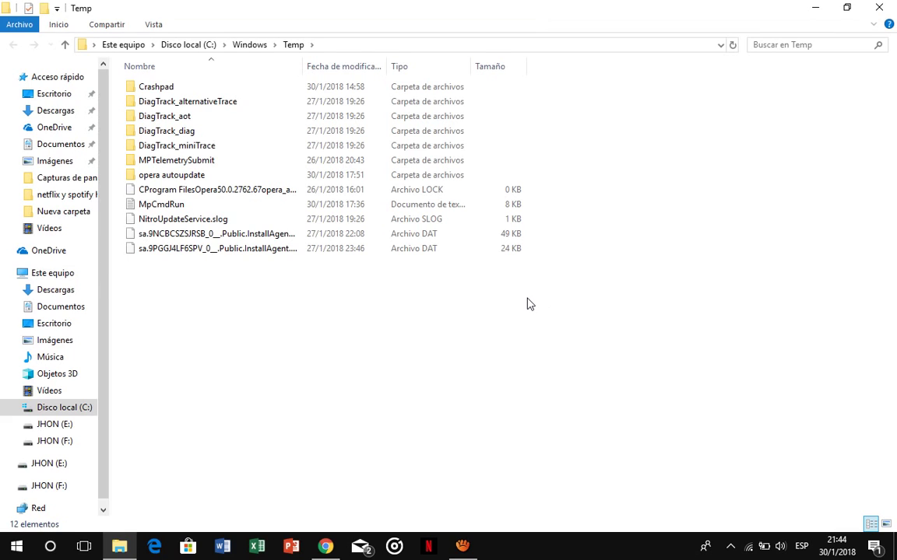
# Step: Delete all items in the Windows Temp folder, close its window and cancel deletion of the in-use NitroUpdateService.slog
pyautogui.hotkey('ctrl', 'a')
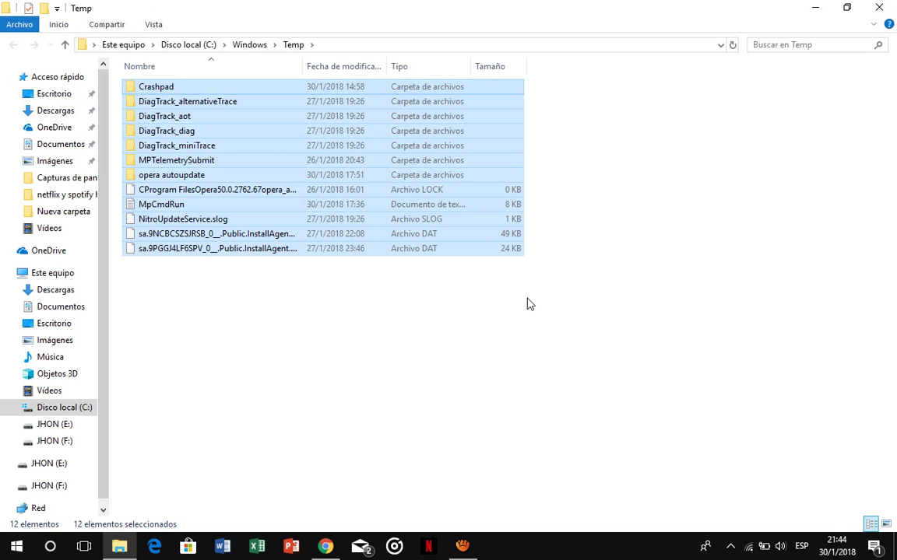
pyautogui.press('Delete')
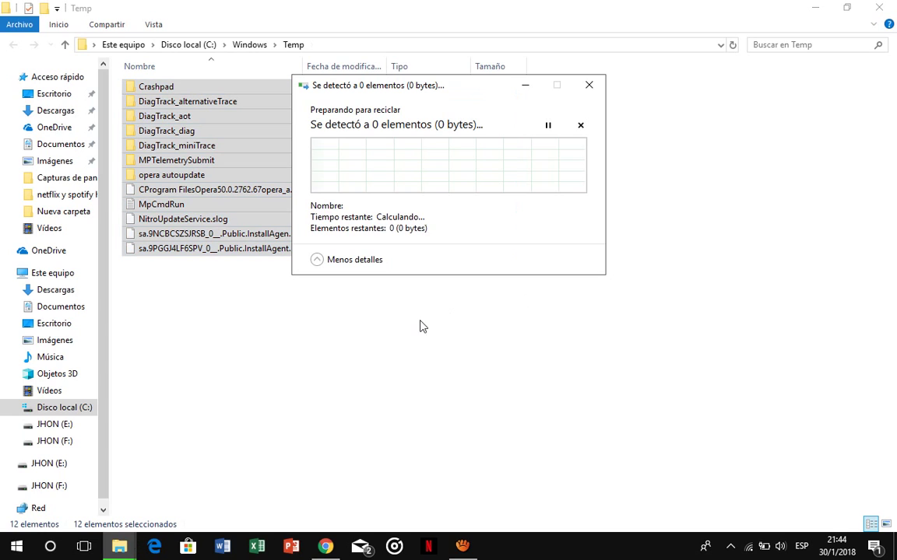
pyautogui.moveTo(271, 274); pyautogui.dragTo(242, 86)
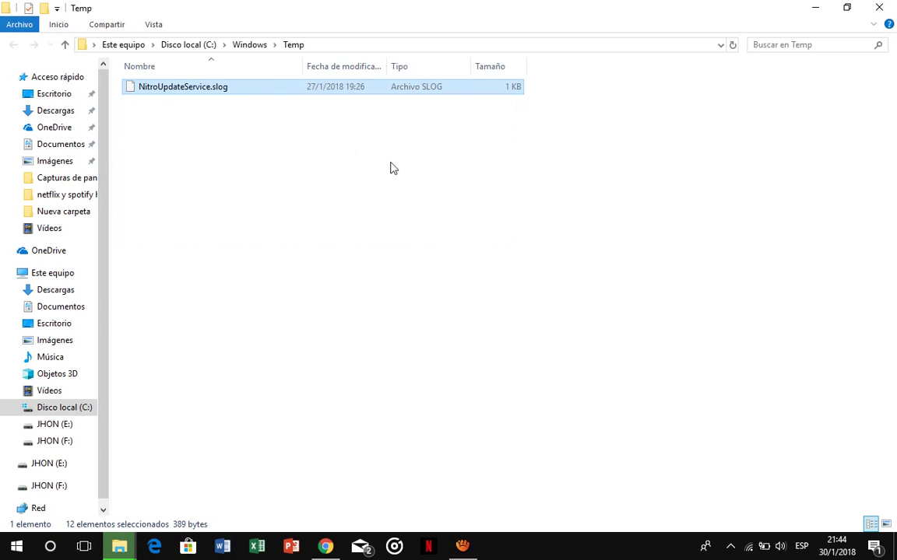
pyautogui.click(354, 147)
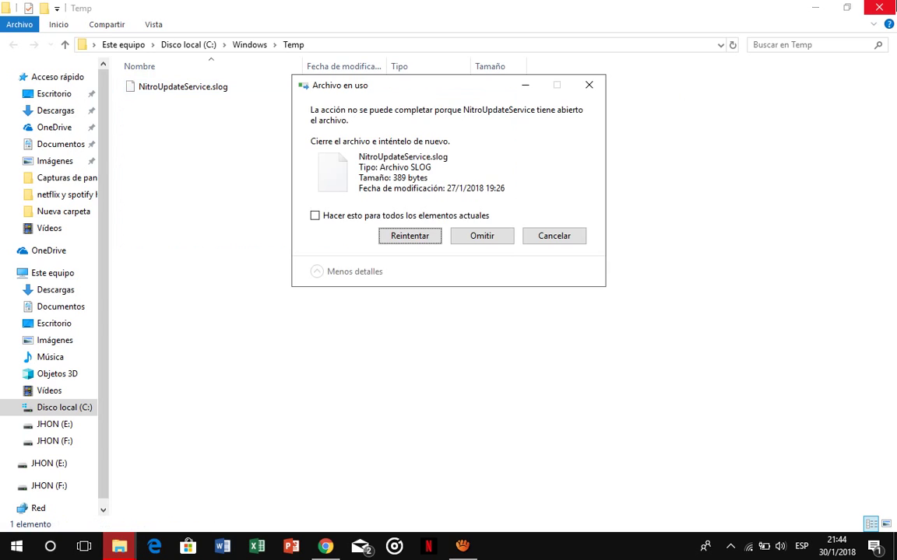
pyautogui.click(879, 7)
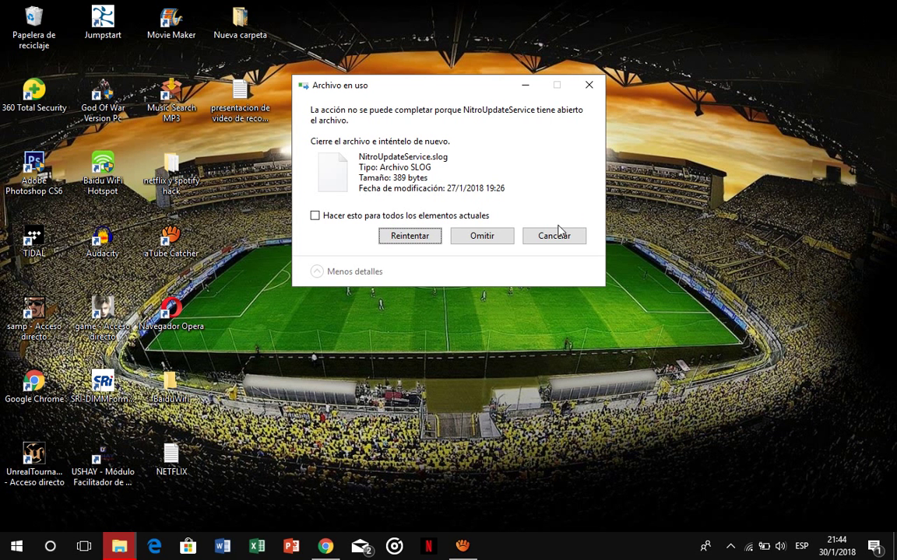
pyautogui.click(553, 235)
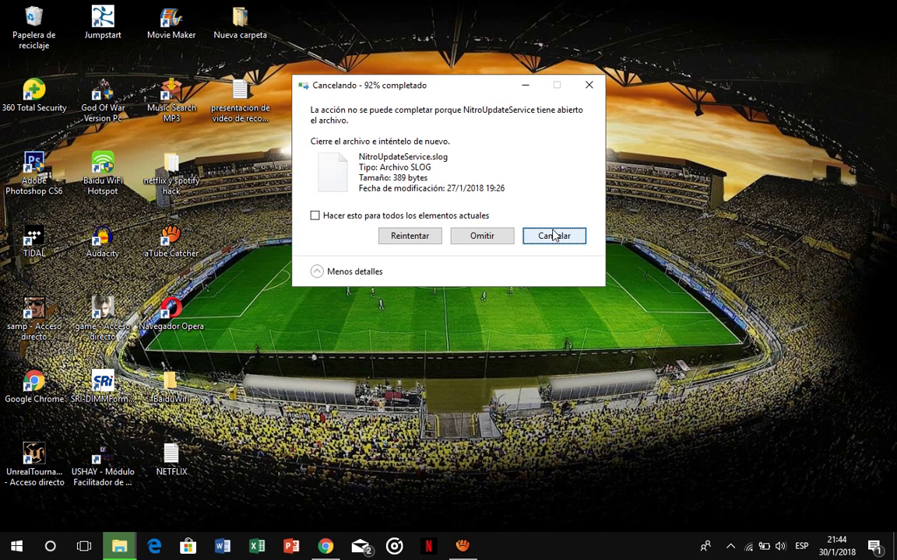
# Step: Open the user's local Temp folder by running the command %temp%
pyautogui.press('super+r')
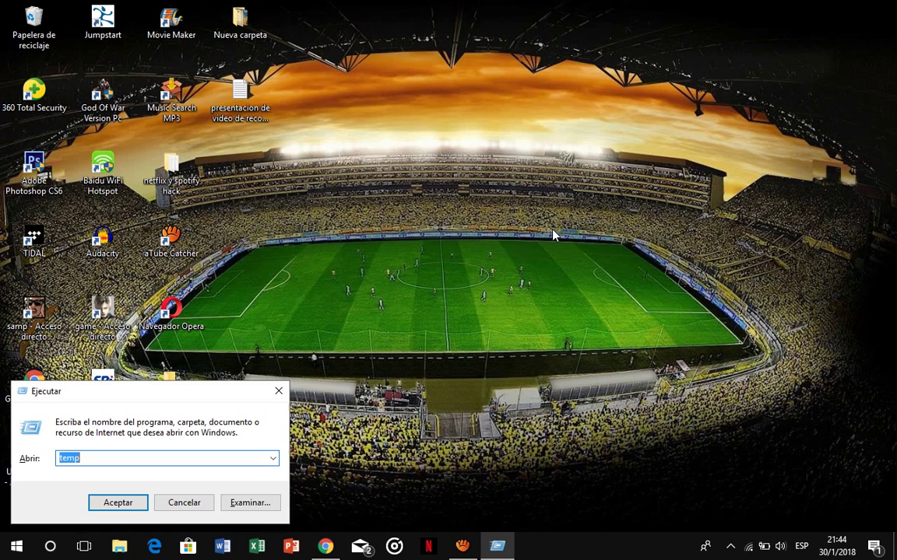
pyautogui.press('BackSpace')
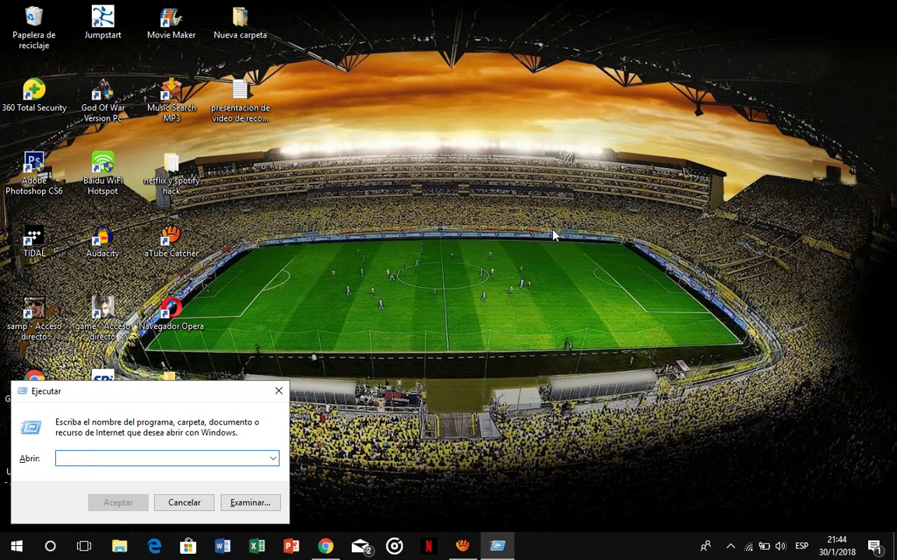
pyautogui.write('%')
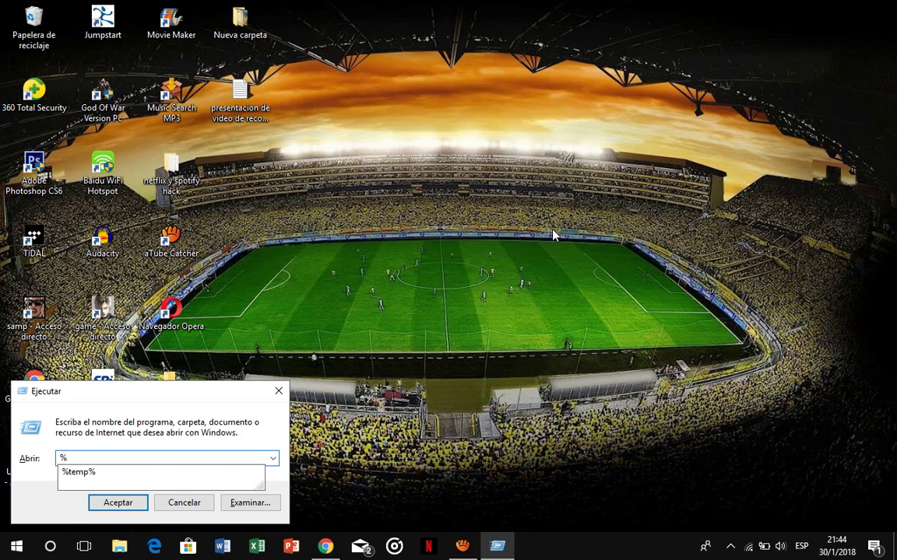
pyautogui.write('temp%')
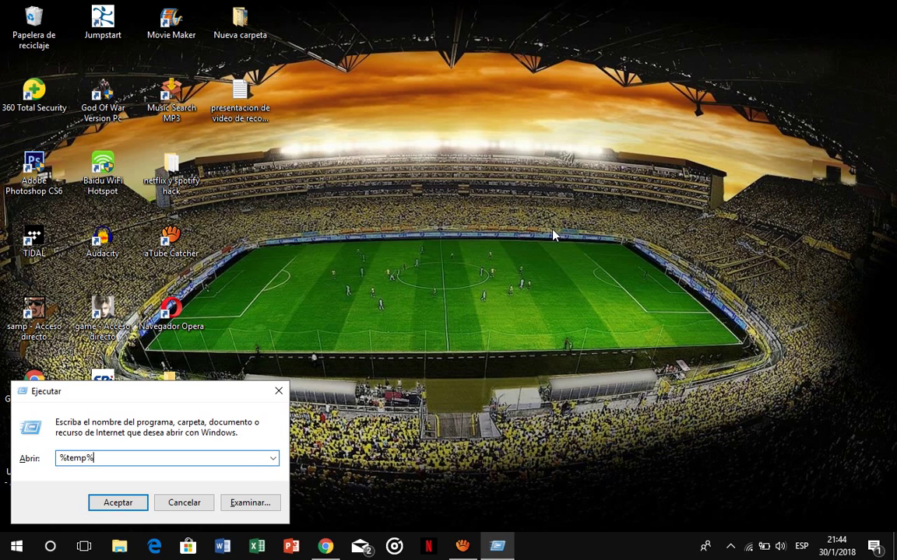
pyautogui.click(118, 503)
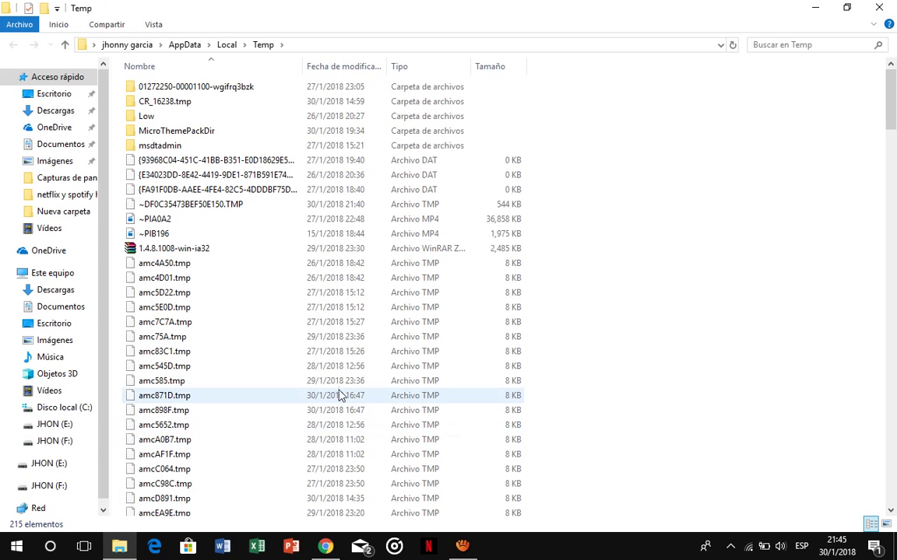
# Step: Delete all items in the user's Temp folder, granting administrator permission for all current items, and minimize the folder window
pyautogui.click(340, 395)
pyautogui.click(726, 349)
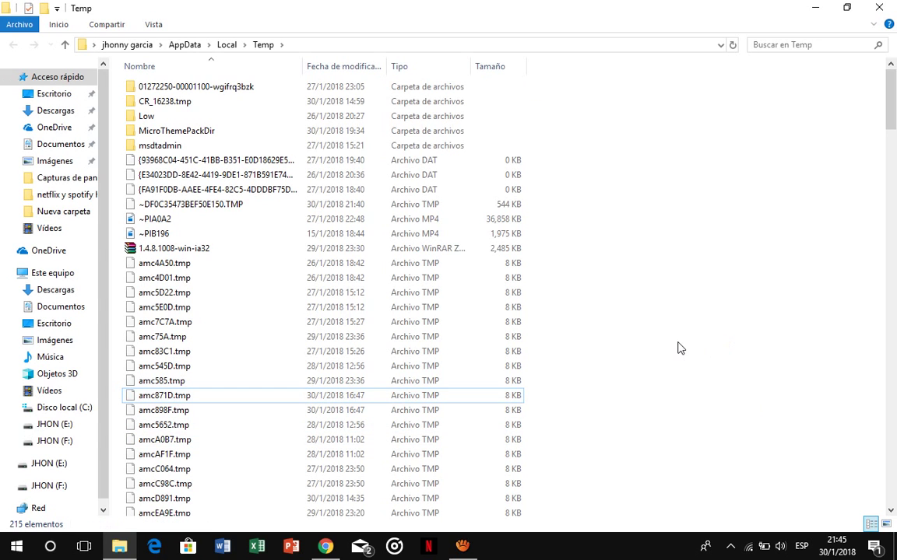
pyautogui.hotkey('ctrl', 'e')
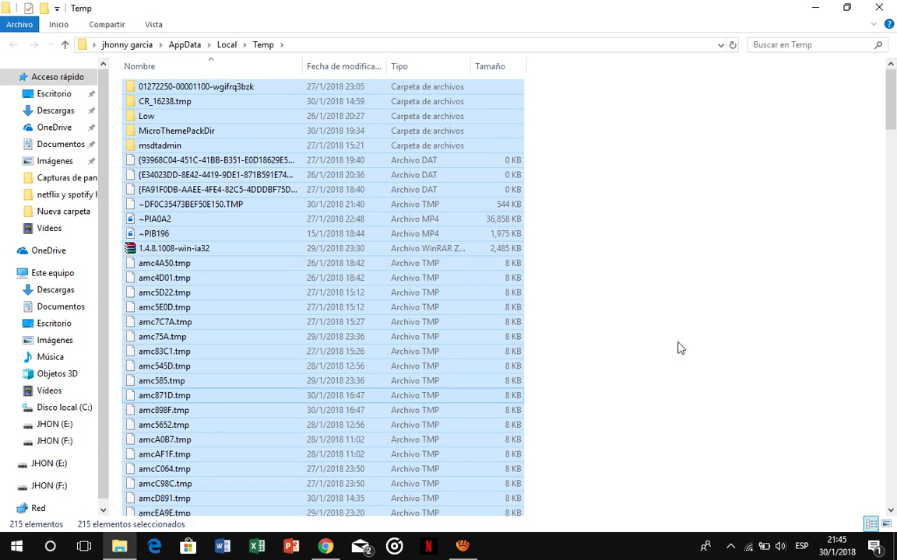
pyautogui.press('Delete')
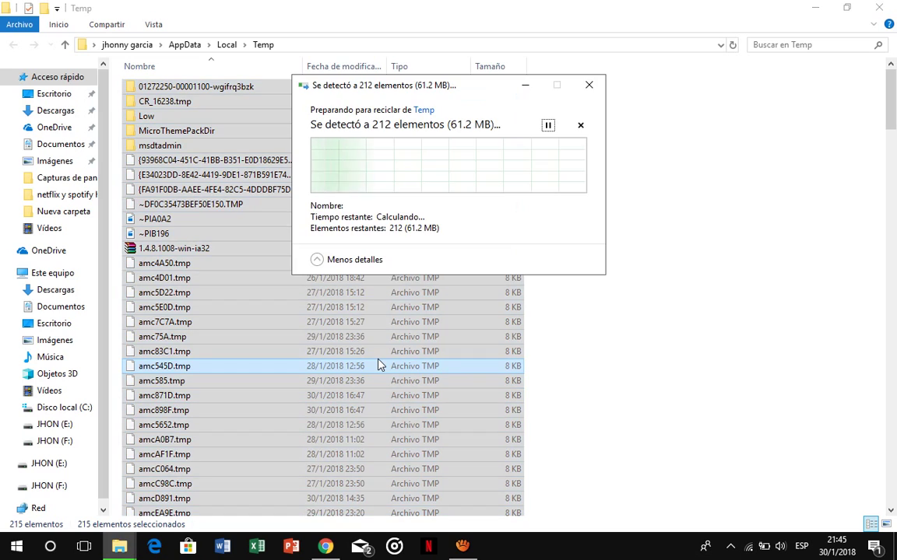
pyautogui.press('Escape')
pyautogui.rightClick(271, 356)
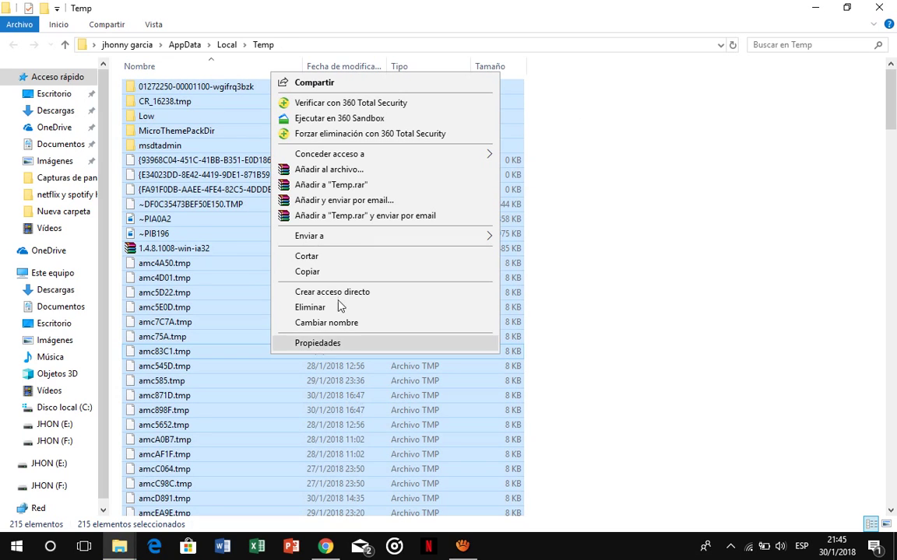
pyautogui.click(121, 547)
pyautogui.click(200, 501)
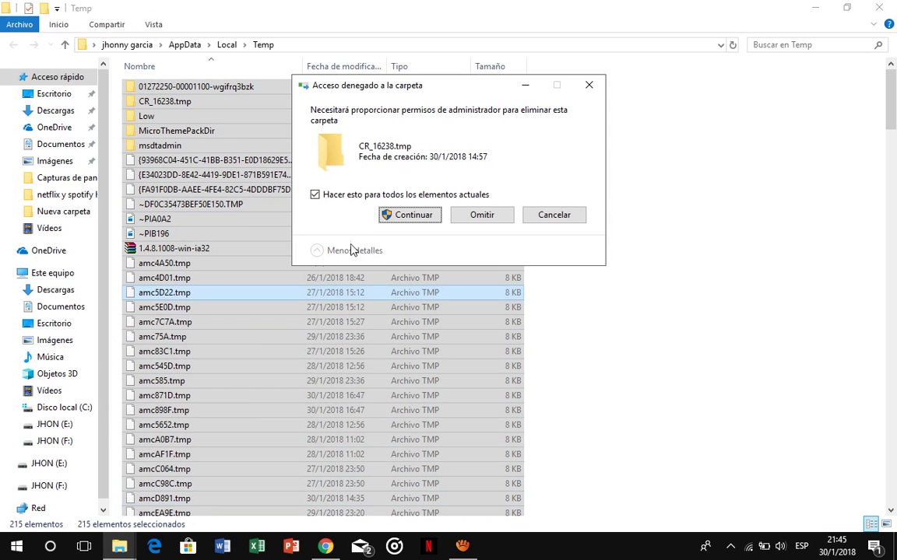
pyautogui.click(390, 219)
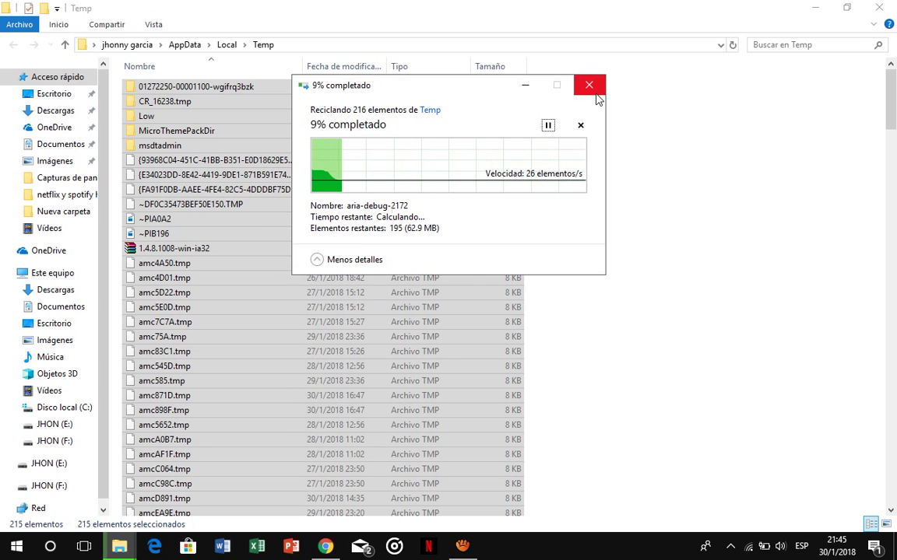
pyautogui.click(814, 8)
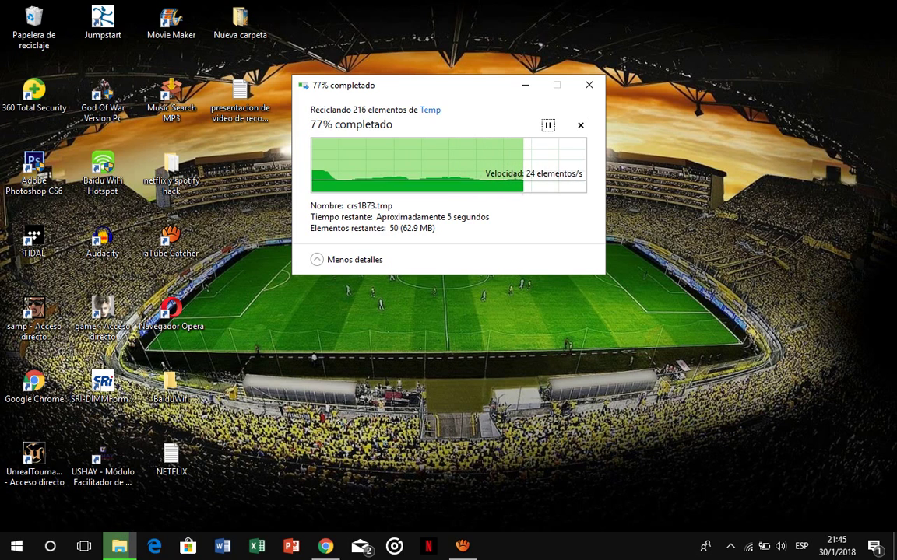
# Step: Open the Windows Prefetch folder by running the command prefetch
pyautogui.press('super+r')
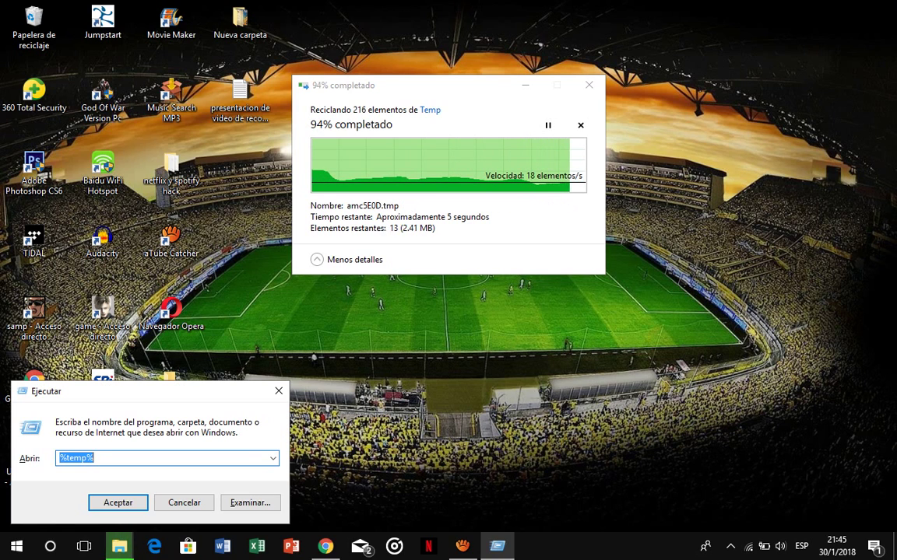
pyautogui.write('p')
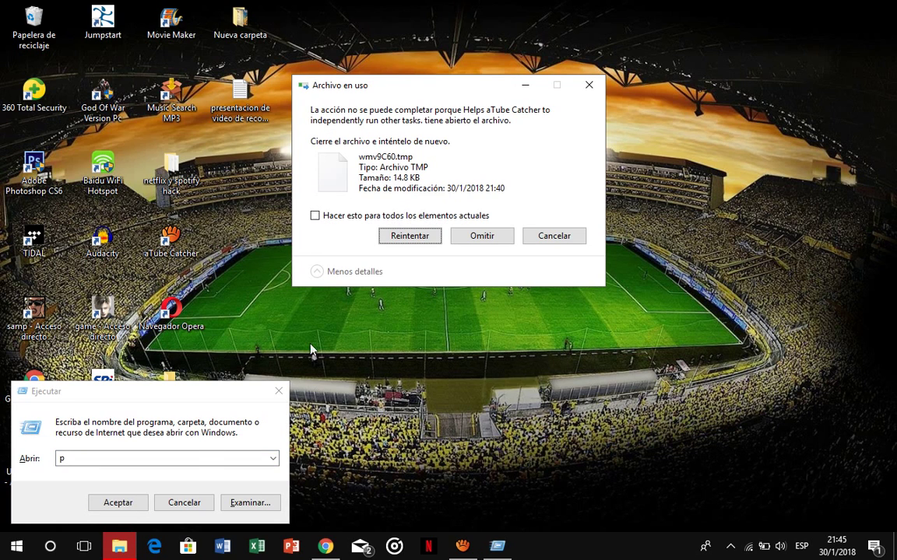
pyautogui.click(156, 457)
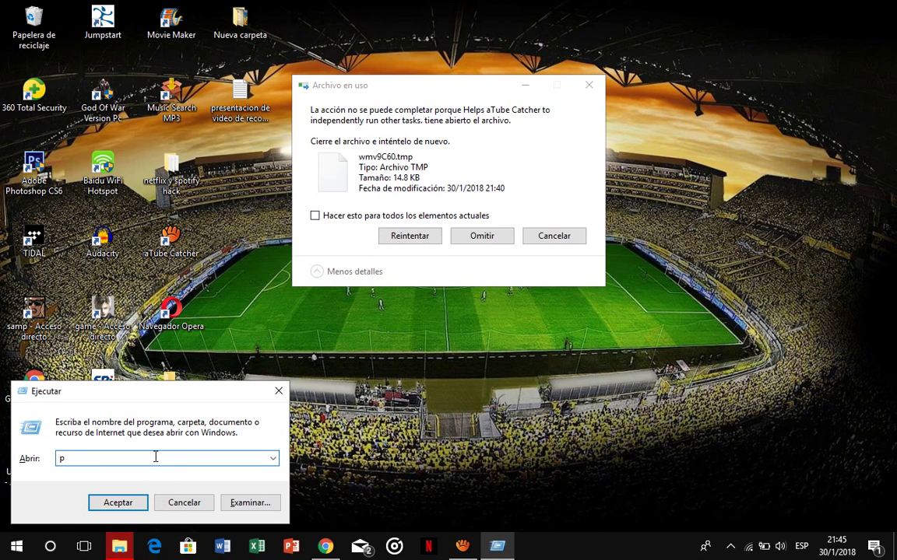
pyautogui.write('refetch')
pyautogui.press('Return')
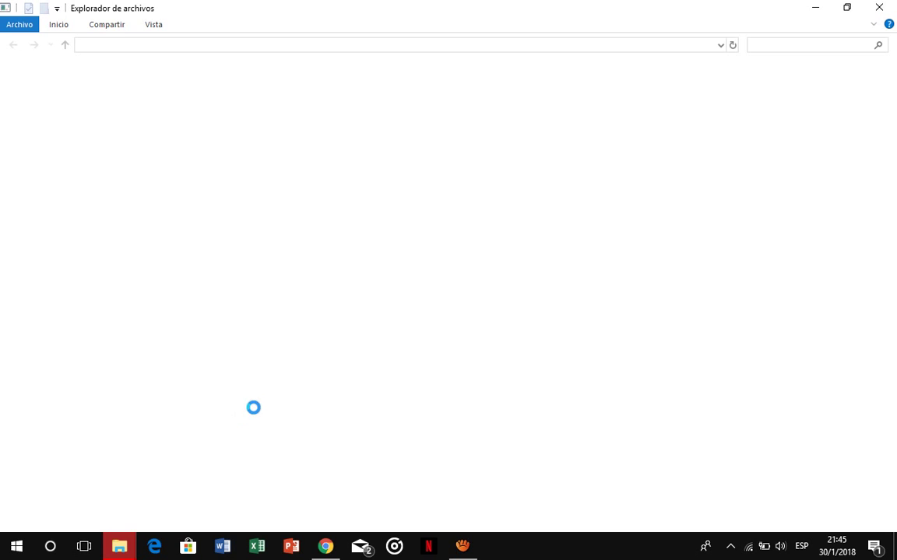
pyautogui.click(459, 293)
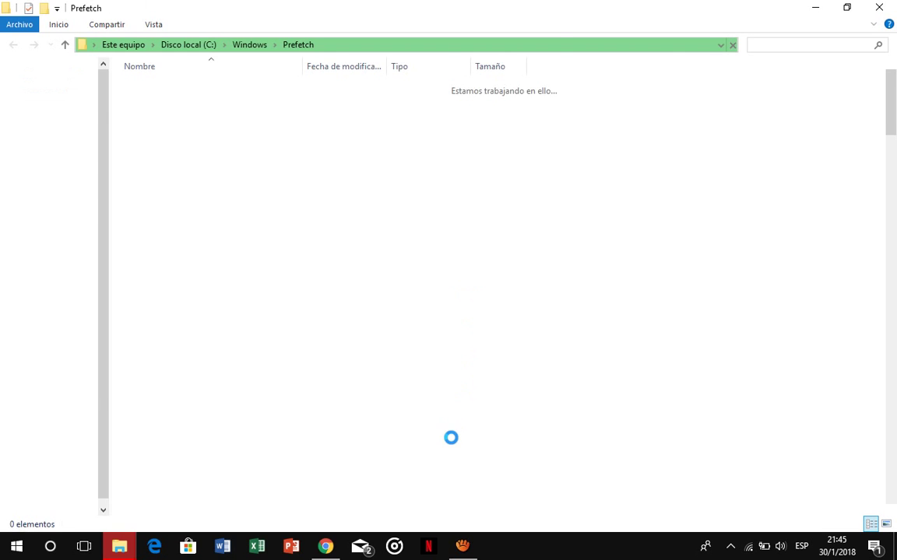
# Step: Select all items in the Prefetch folder and delete them
pyautogui.click(381, 366)
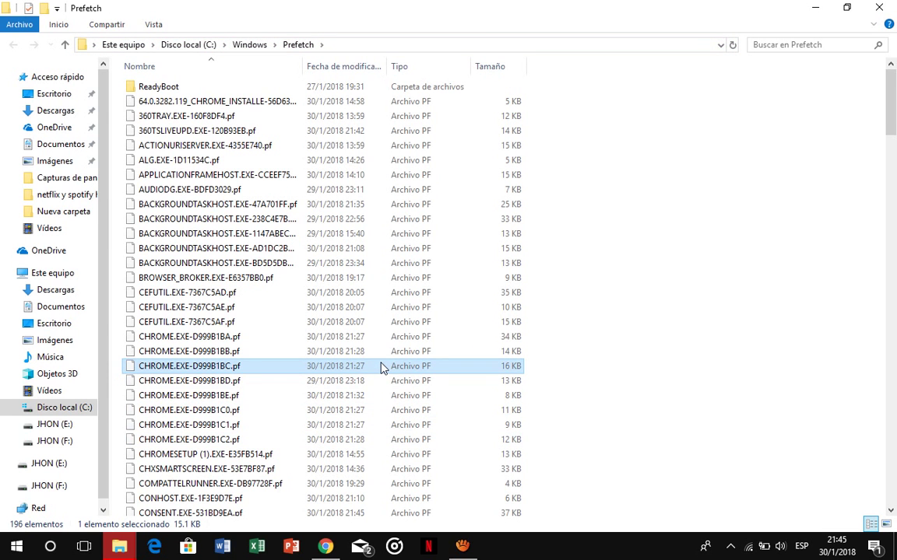
pyautogui.click(589, 338)
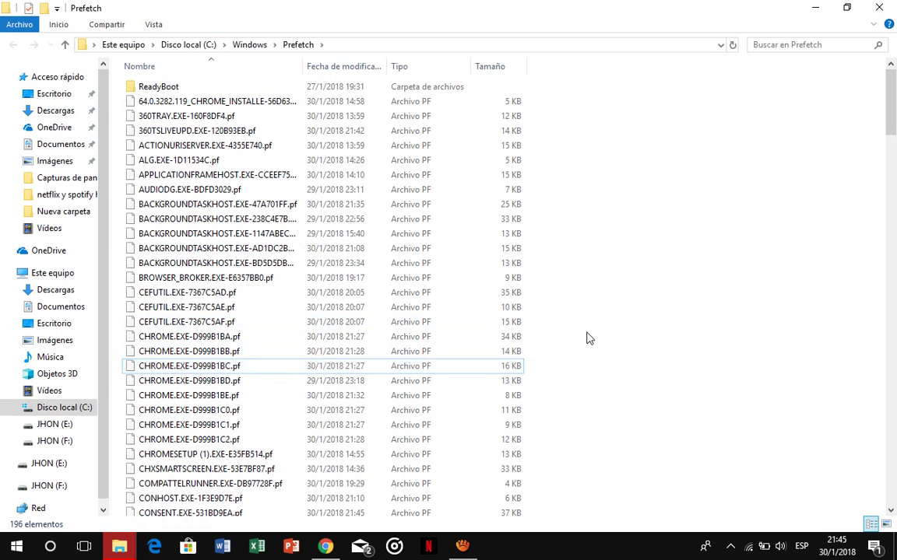
pyautogui.hotkey('ctrl', 'a')
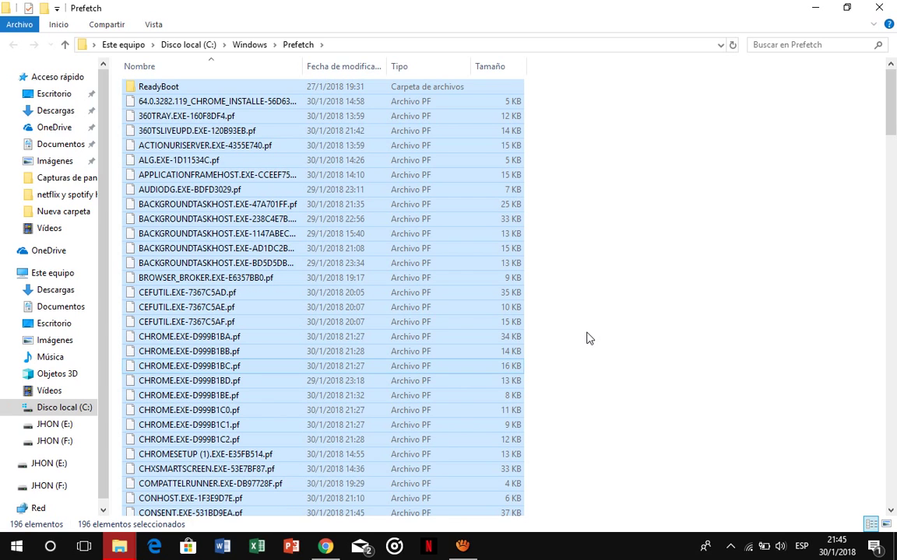
pyautogui.rightClick(436, 340)
pyautogui.click(471, 294)
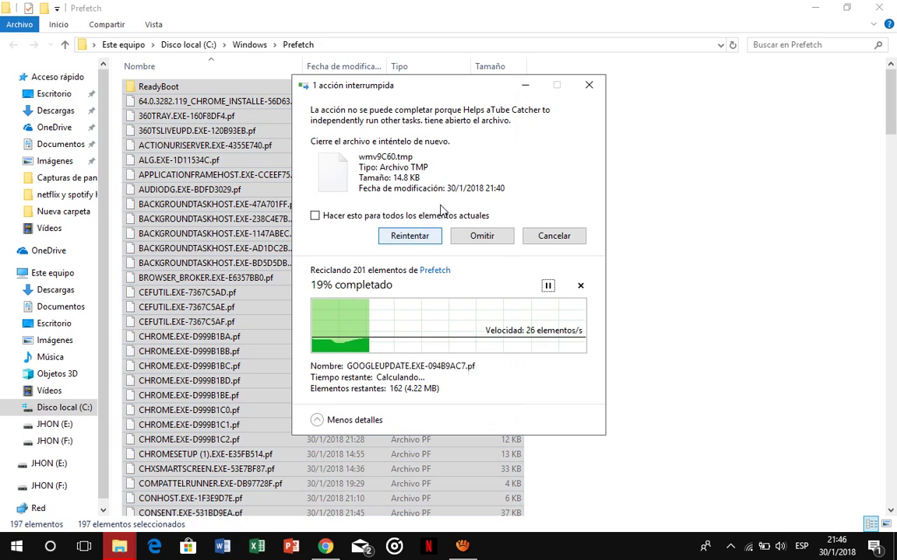
# Step: Resolve the in-use file conflicts by skipping wmv9C60.tmp and cancelling for ~DF0C35473BEF50E150.TMP and PfPre_5836a97c.mkd
pyautogui.click(492, 238)
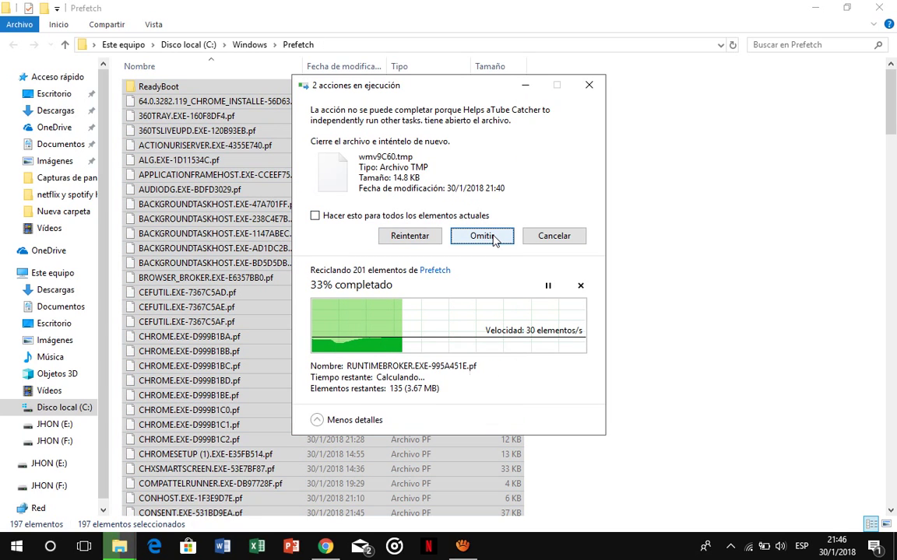
pyautogui.click(554, 236)
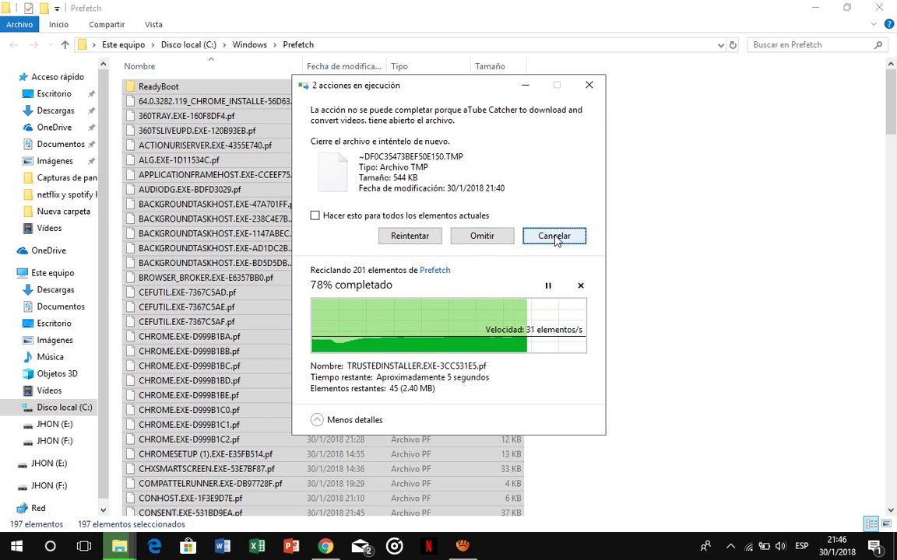
pyautogui.click(481, 236)
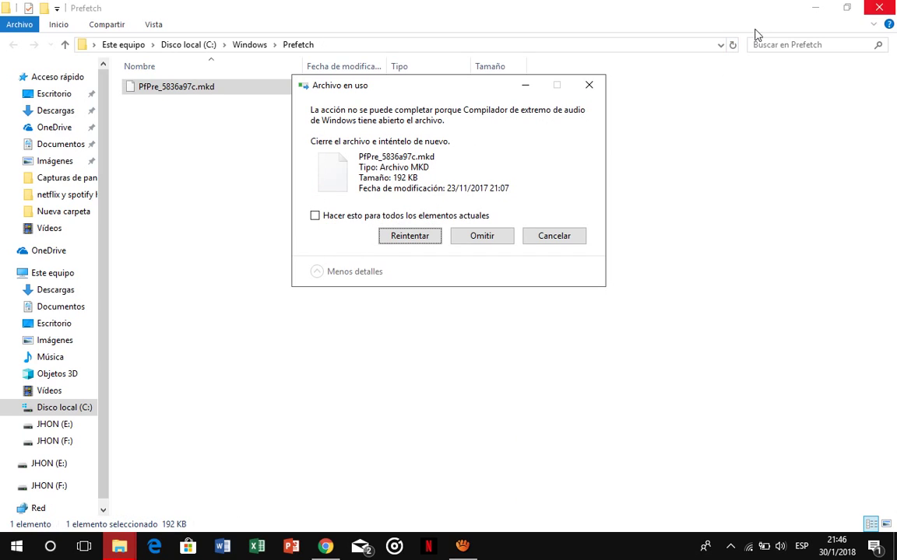
pyautogui.click(548, 240)
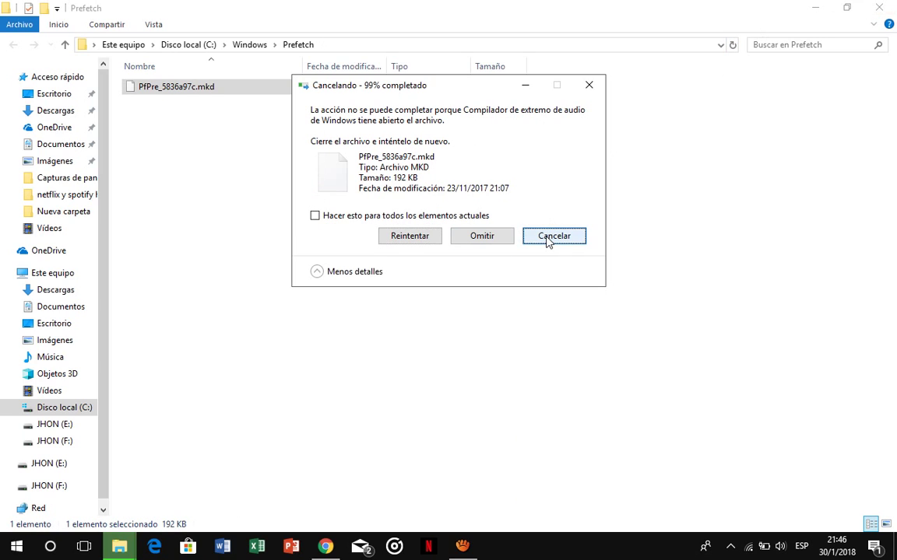
# Step: Minimize the Prefetch folder window, then empty the Recycle Bin and confirm the permanent deletion
pyautogui.click(815, 8)
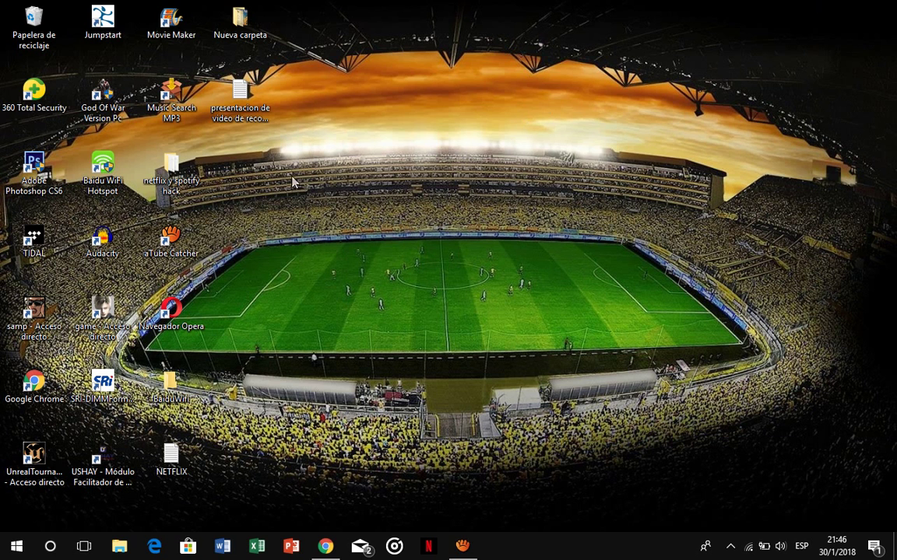
pyautogui.rightClick(41, 30)
pyautogui.click(62, 52)
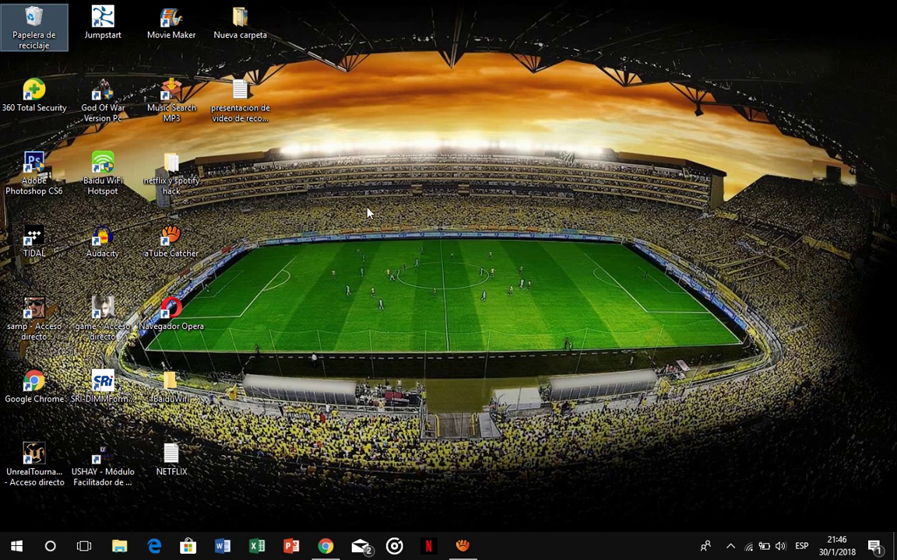
pyautogui.click(488, 292)
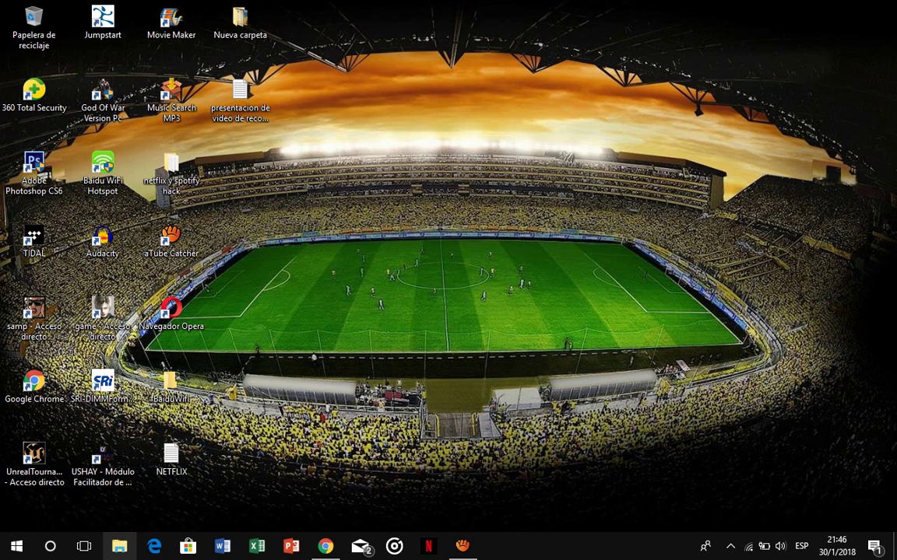
# Step: Delete both ChromeSetup and both SpotifySetup installers, the Jayma y Dalex song and the Cronograma-Elegibilidad PDF from the Downloads folder
pyautogui.click(119, 546)
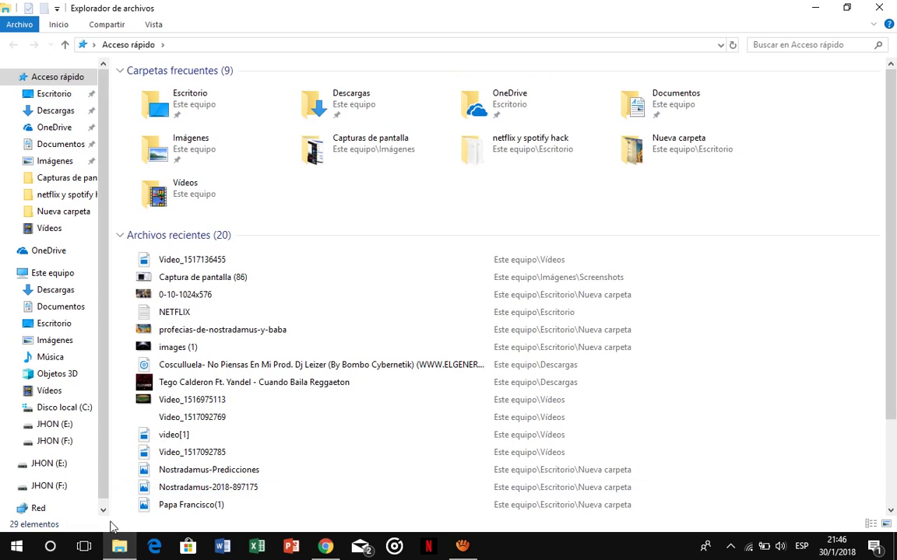
pyautogui.click(78, 109)
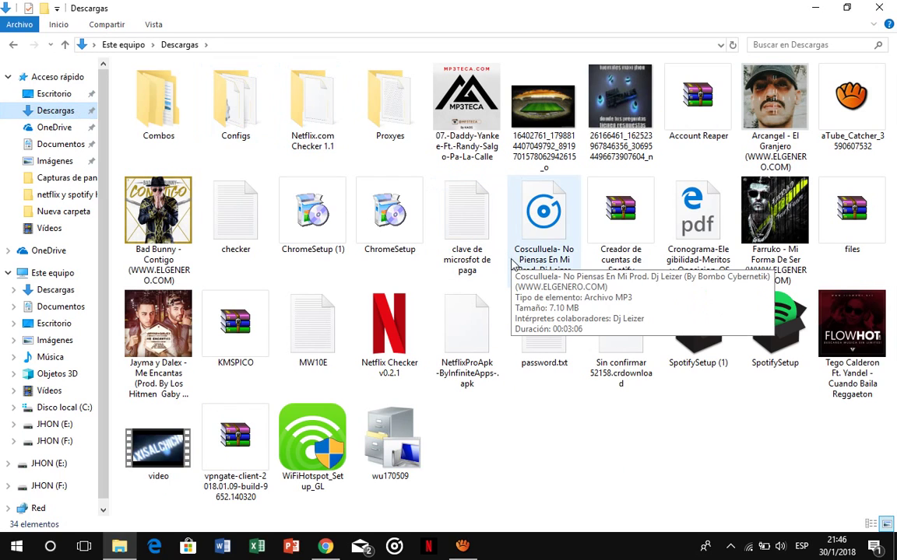
pyautogui.click(406, 229)
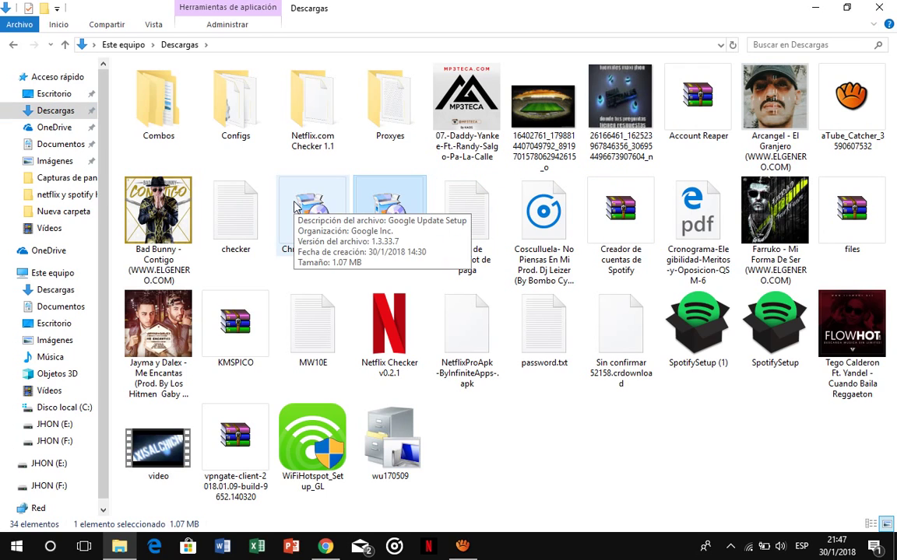
pyautogui.keyDown('ctrl'); pyautogui.click(295, 205); pyautogui.keyUp('ctrl')
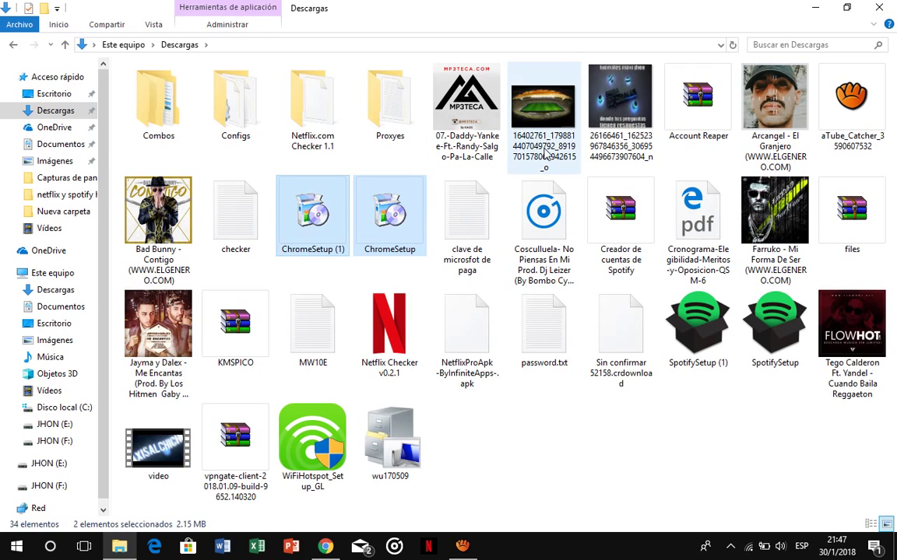
pyautogui.keyDown('ctrl'); pyautogui.click(700, 343); pyautogui.keyUp('ctrl')
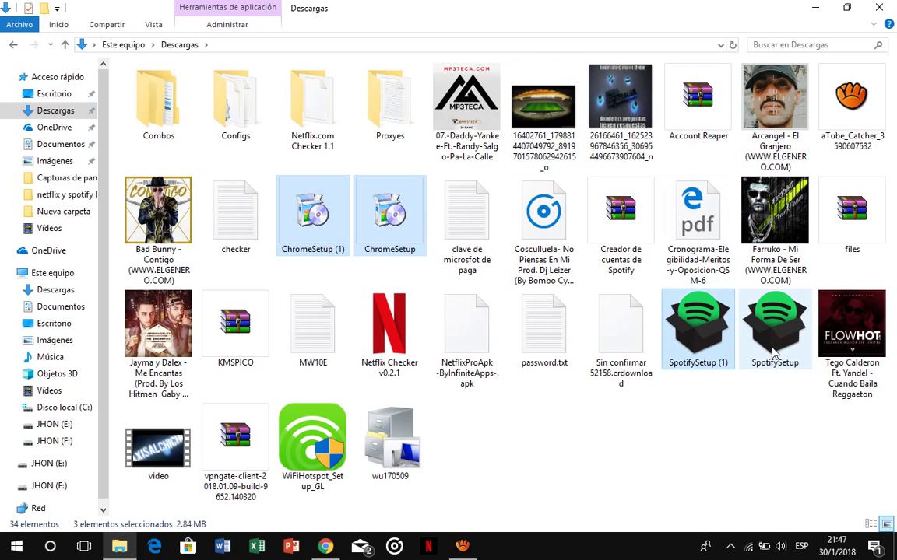
pyautogui.keyDown('ctrl'); pyautogui.click(775, 351); pyautogui.keyUp('ctrl')
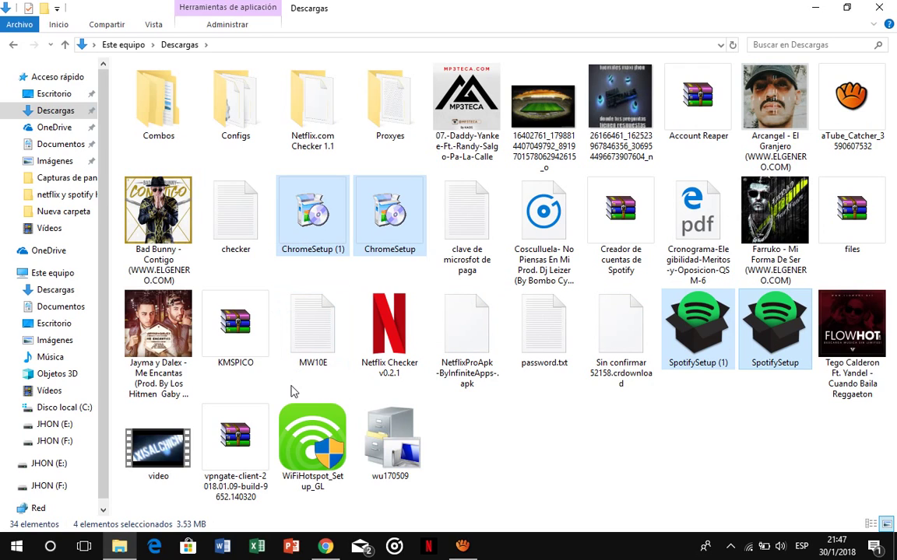
pyautogui.keyDown('ctrl'); pyautogui.click(192, 342); pyautogui.keyUp('ctrl')
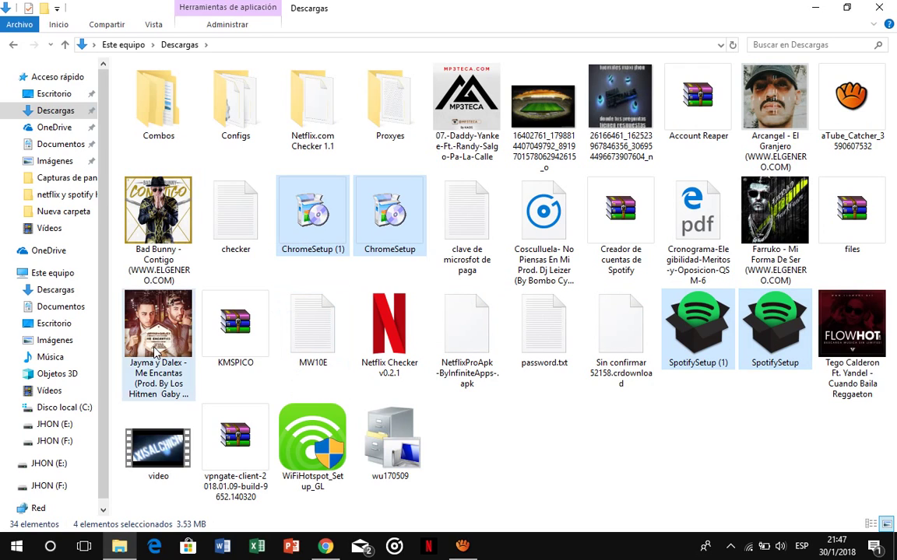
pyautogui.keyDown('ctrl'); pyautogui.click(695, 228); pyautogui.keyUp('ctrl')
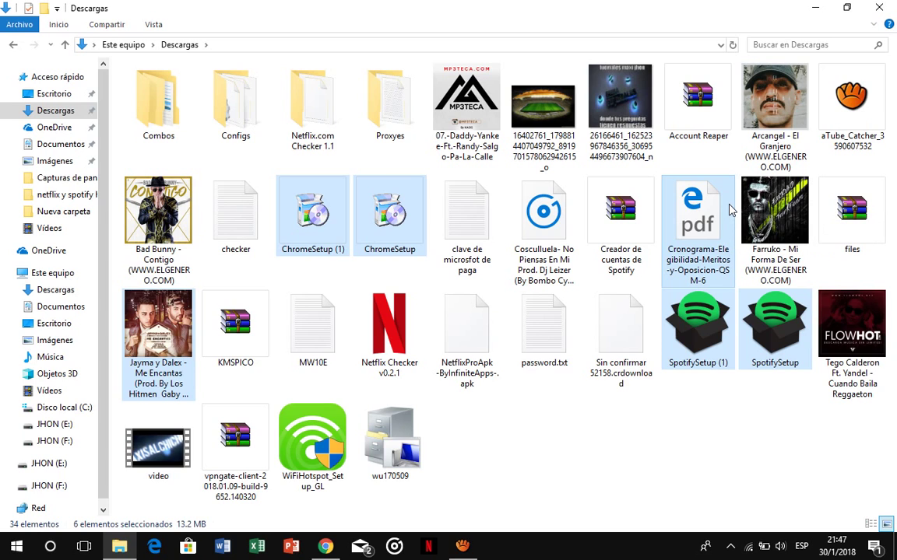
pyautogui.press('Delete')
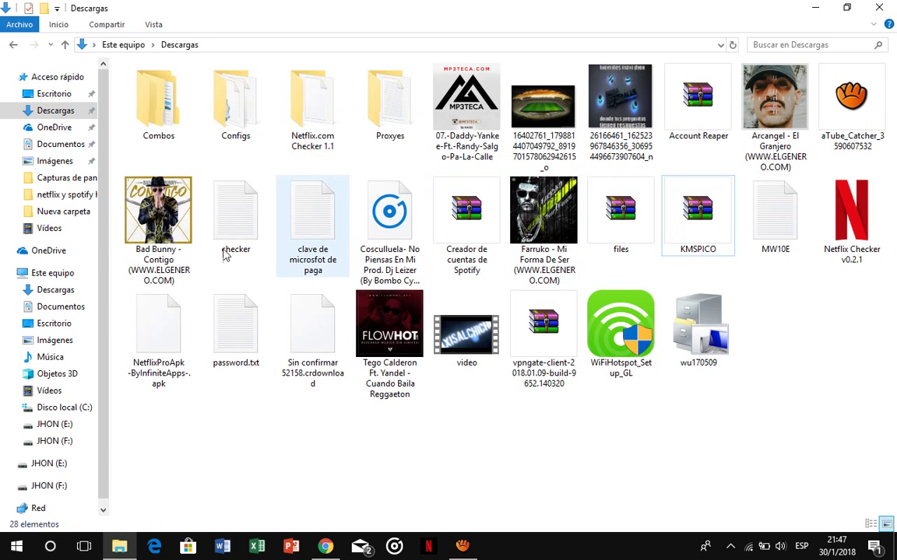
# Step: Open the properties of Disco local (C:) from Este equipo and start Disk Cleanup for that drive
pyautogui.click(70, 273)
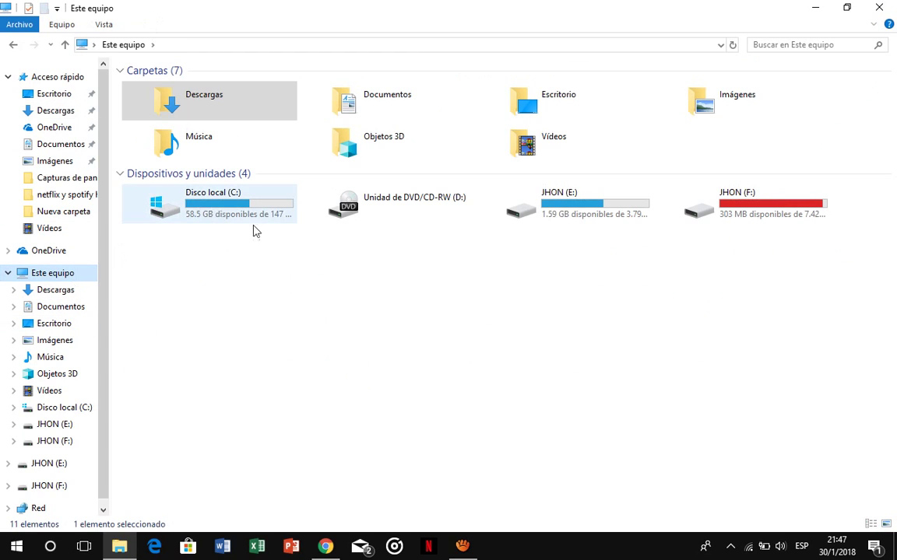
pyautogui.click(291, 306)
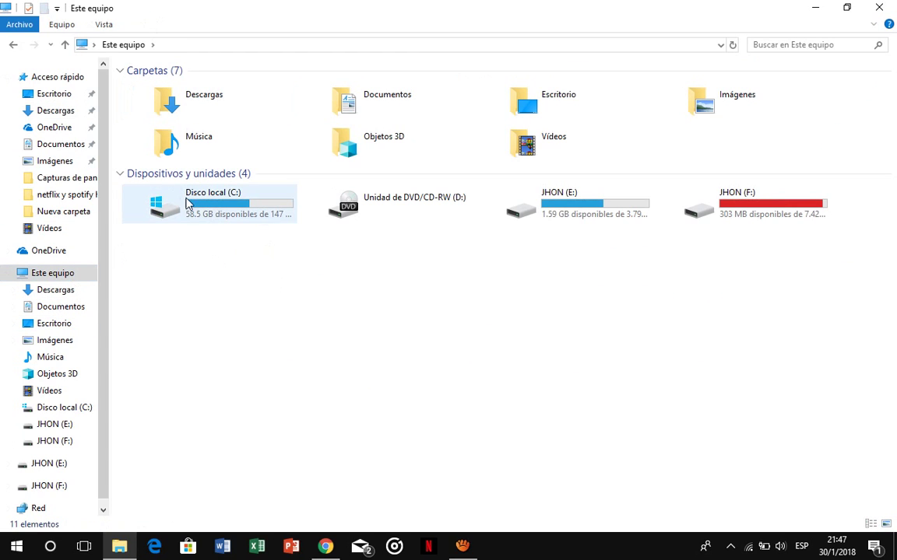
pyautogui.rightClick(233, 200)
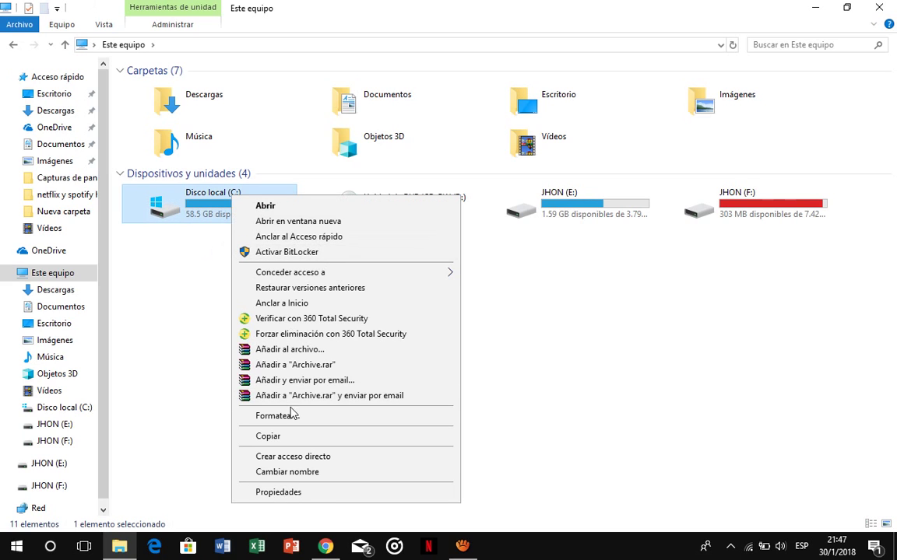
pyautogui.click(310, 493)
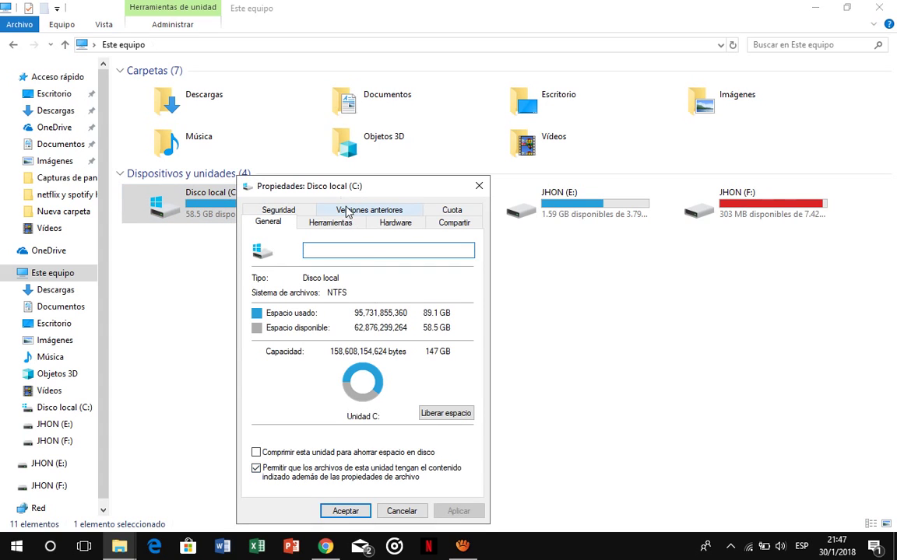
pyautogui.moveTo(310, 186); pyautogui.dragTo(241, 124)
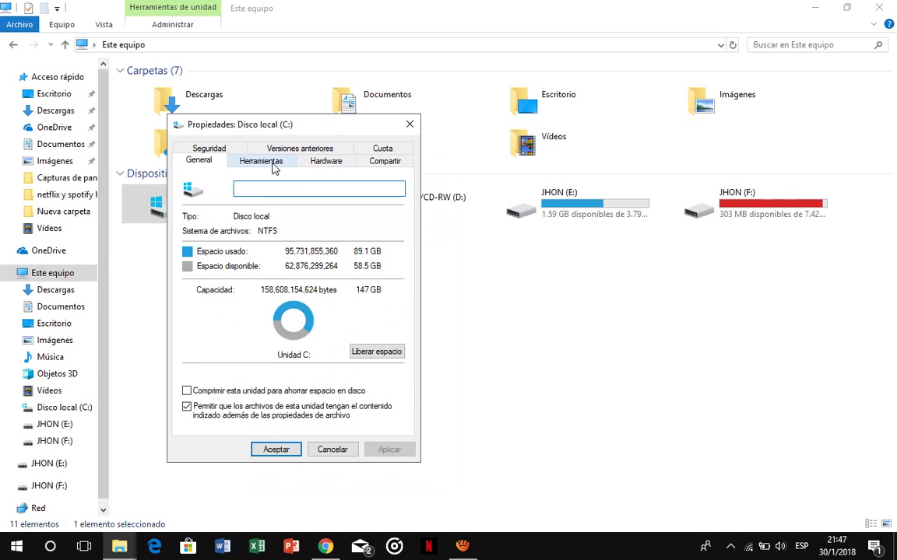
pyautogui.click(377, 354)
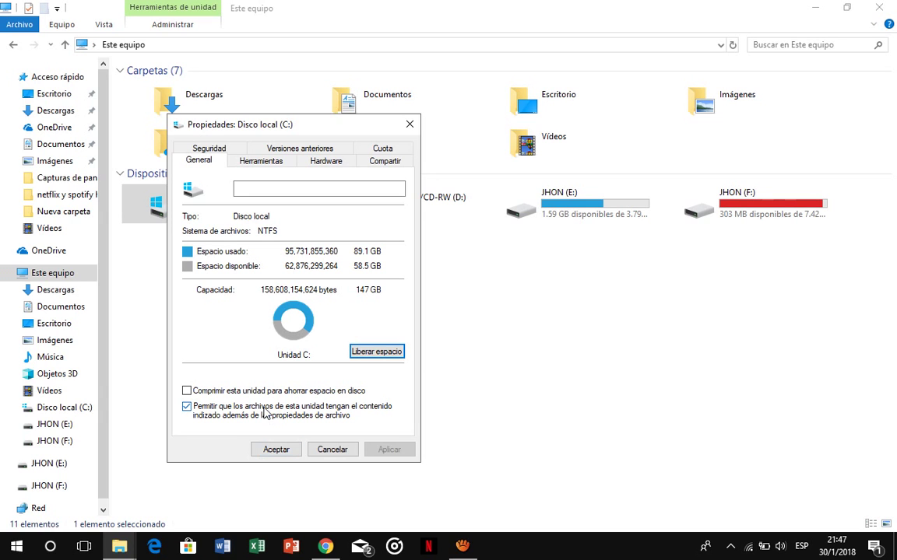
# Step: Minimize the folder window and arrange the Disk Cleanup and drive properties windows side by side on the desktop
pyautogui.click(814, 8)
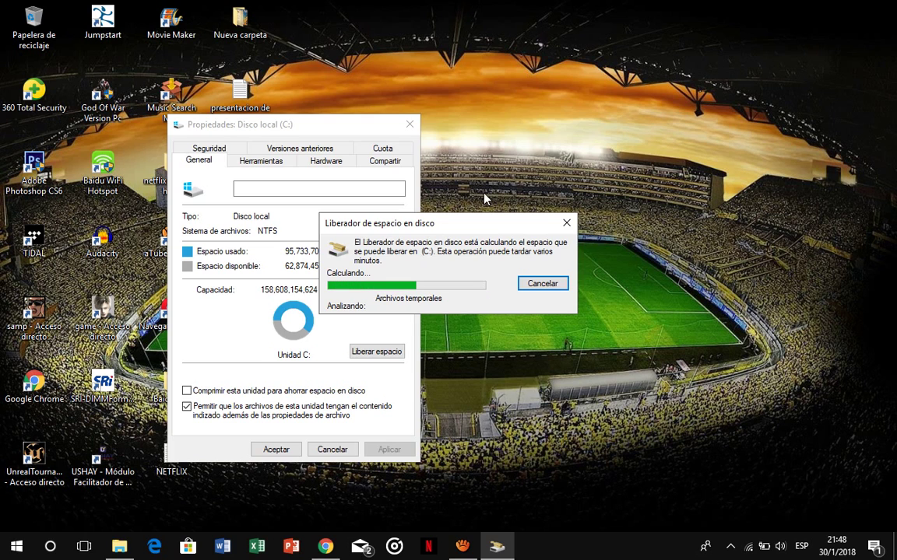
pyautogui.click(448, 138)
pyautogui.moveTo(363, 124); pyautogui.dragTo(793, 94)
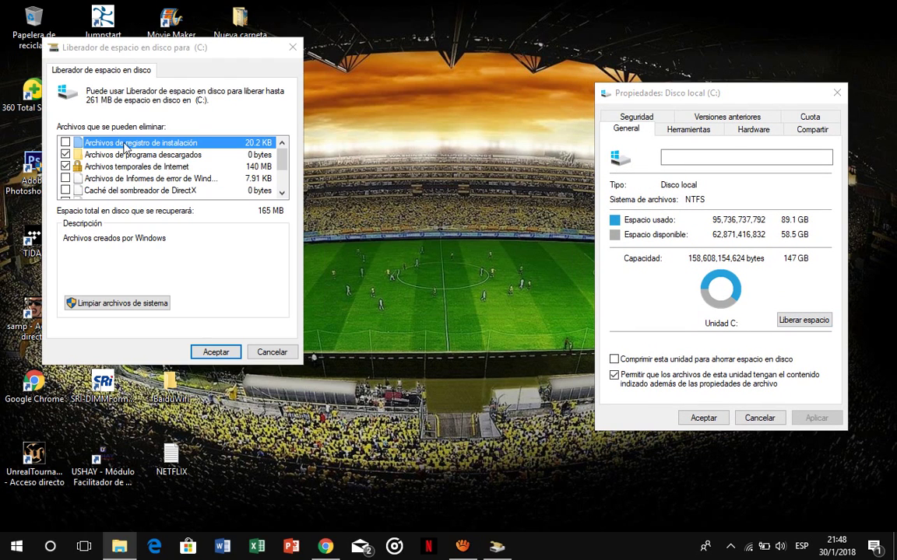
pyautogui.moveTo(117, 47); pyautogui.dragTo(397, 93)
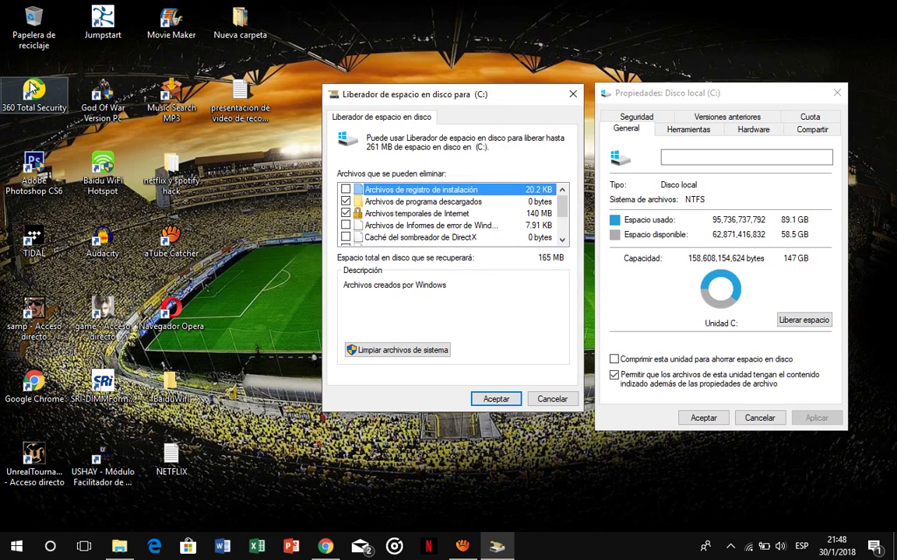
# Step: Run Disk Cleanup on C: with the preselected file categories and confirm permanently deleting the files
pyautogui.click(32, 98)
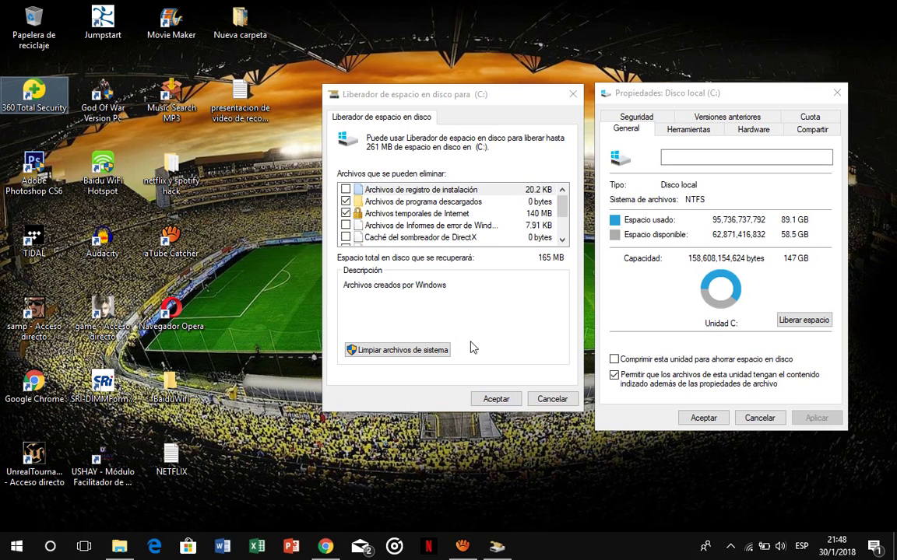
pyautogui.moveTo(562, 217); pyautogui.dragTo(509, 178)
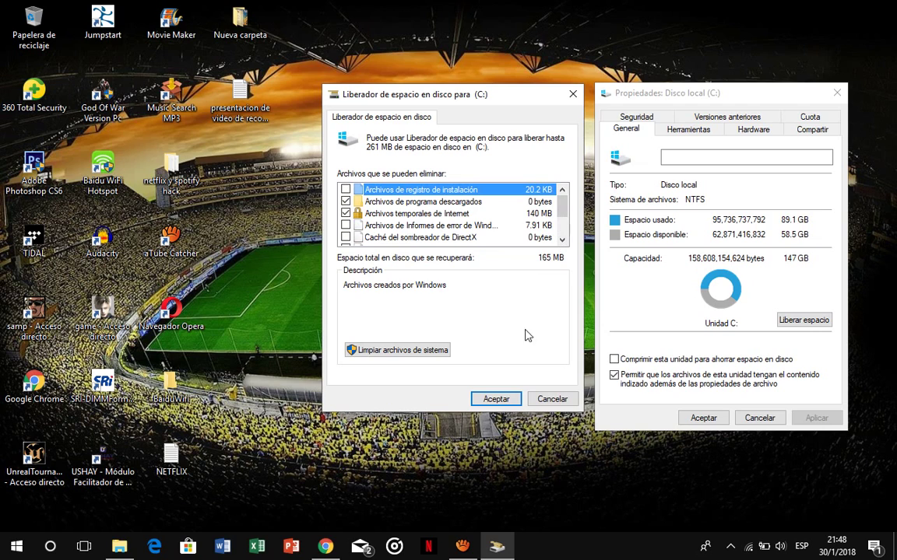
pyautogui.click(490, 398)
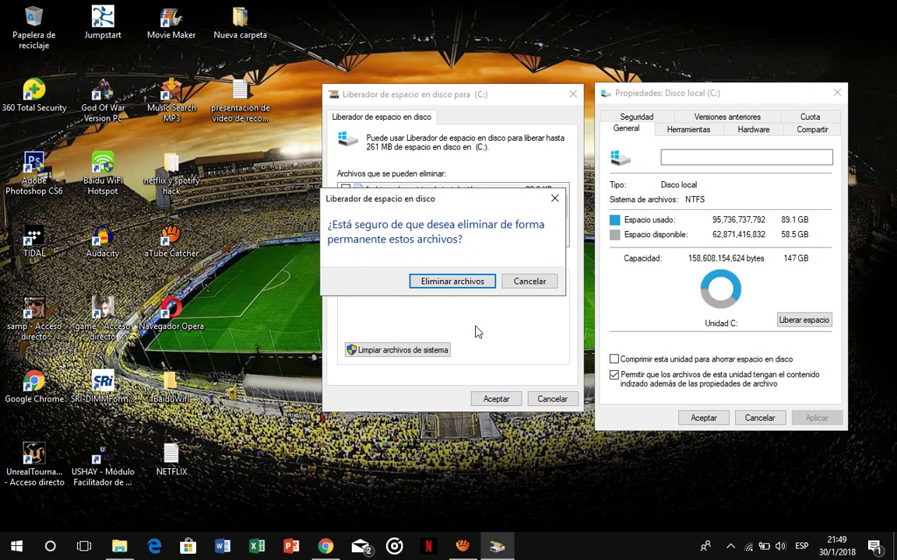
pyautogui.click(452, 283)
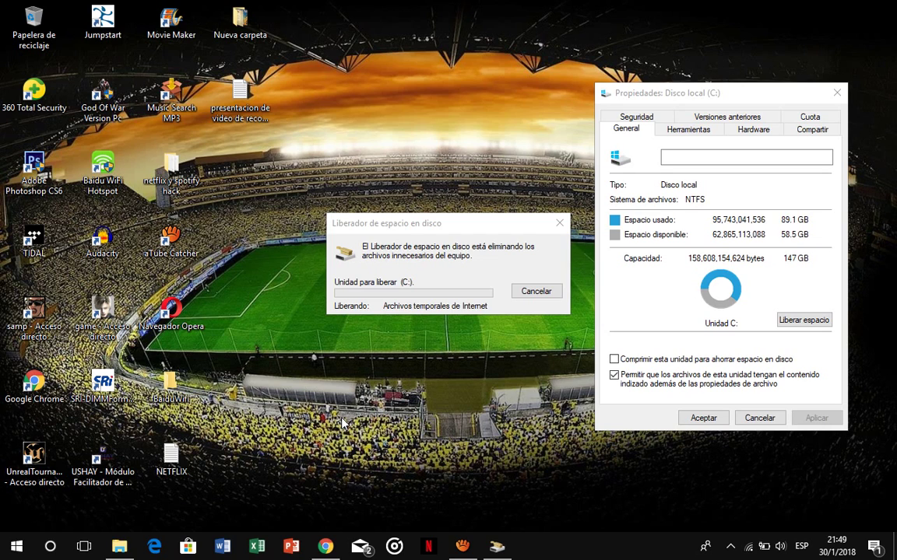
# Step: Close the C: drive properties window and move the Disk Cleanup progress window out of the centre
pyautogui.click(836, 92)
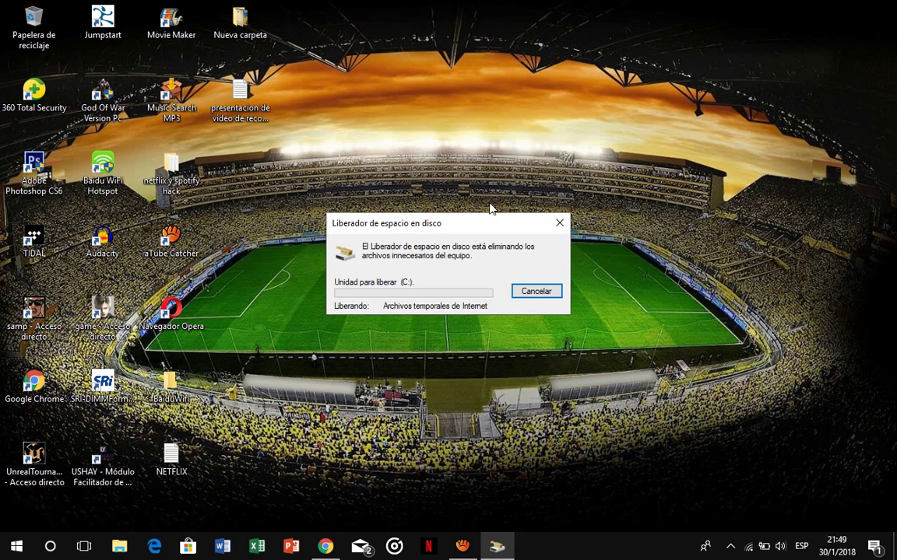
pyautogui.moveTo(490, 224); pyautogui.dragTo(778, 230)
pyautogui.moveTo(545, 312); pyautogui.dragTo(817, 428)
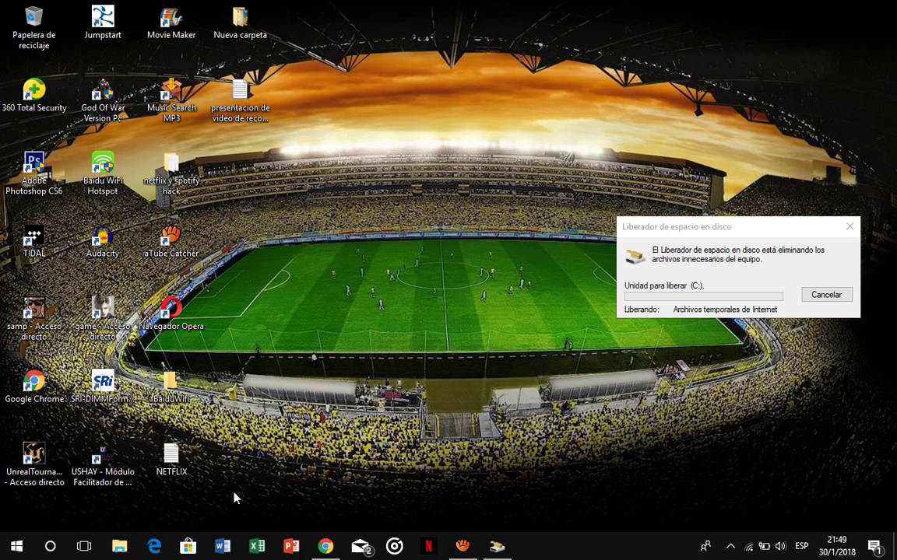
pyautogui.moveTo(233, 491); pyautogui.dragTo(760, 115)
pyautogui.moveTo(845, 130); pyautogui.dragTo(178, 484)
# Step: Switch to Chrome and search Google for spotify in a new tab
pyautogui.click(326, 547)
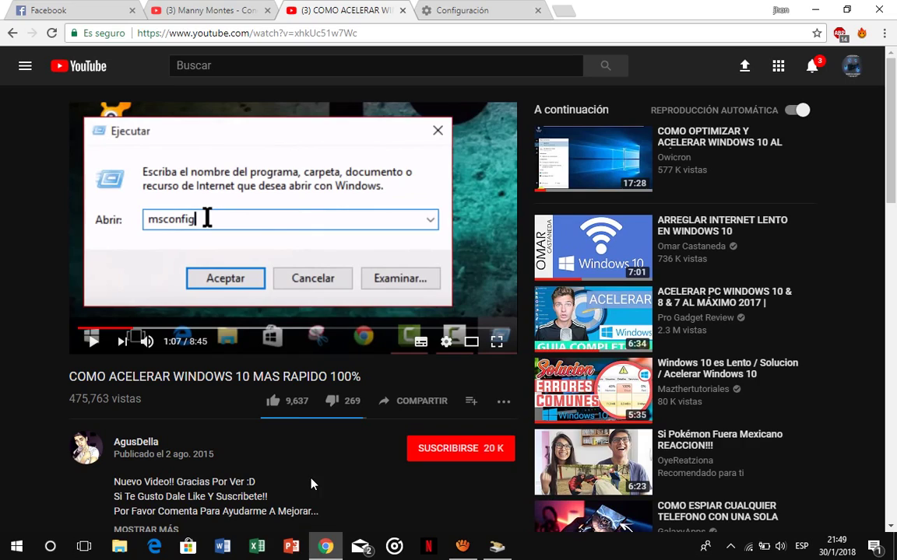
pyautogui.click(564, 10)
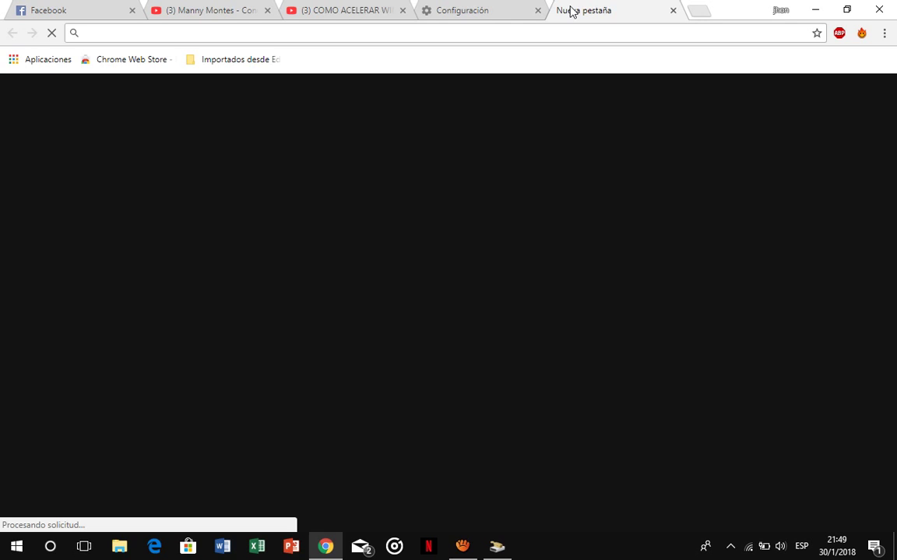
pyautogui.write('spotify')
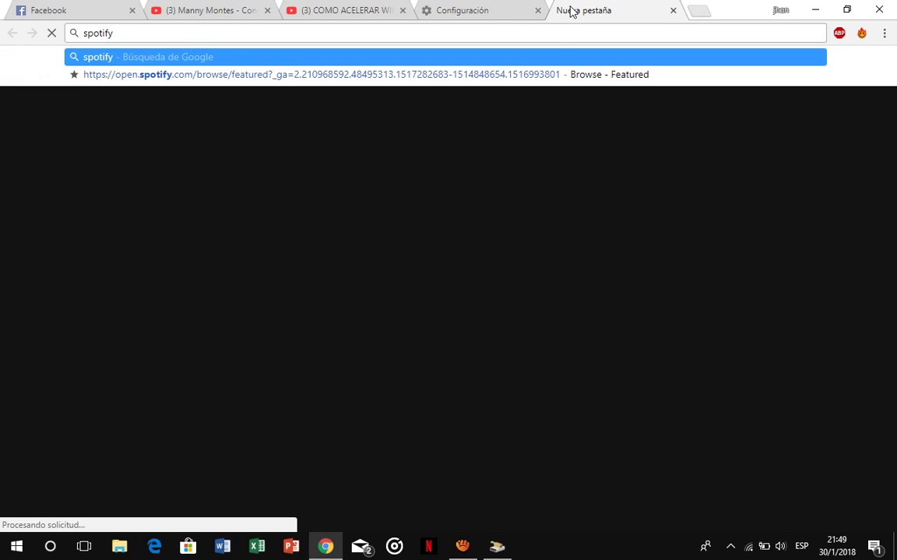
pyautogui.press('Return')
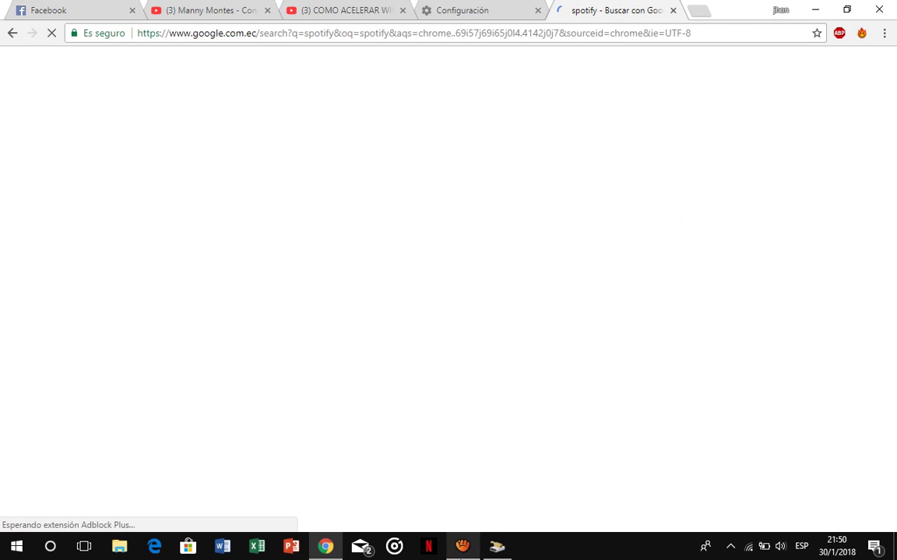
pyautogui.click(462, 546)
pyautogui.click(540, 346)
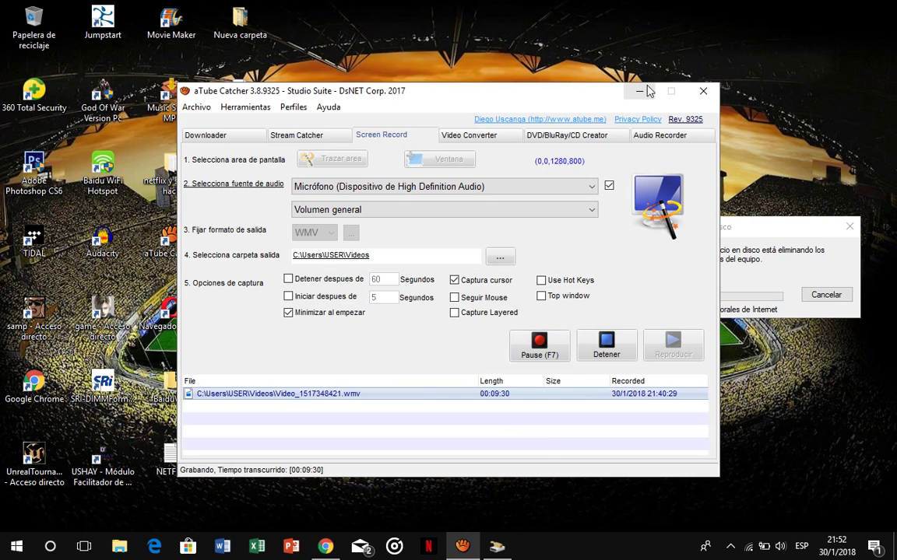
pyautogui.click(637, 92)
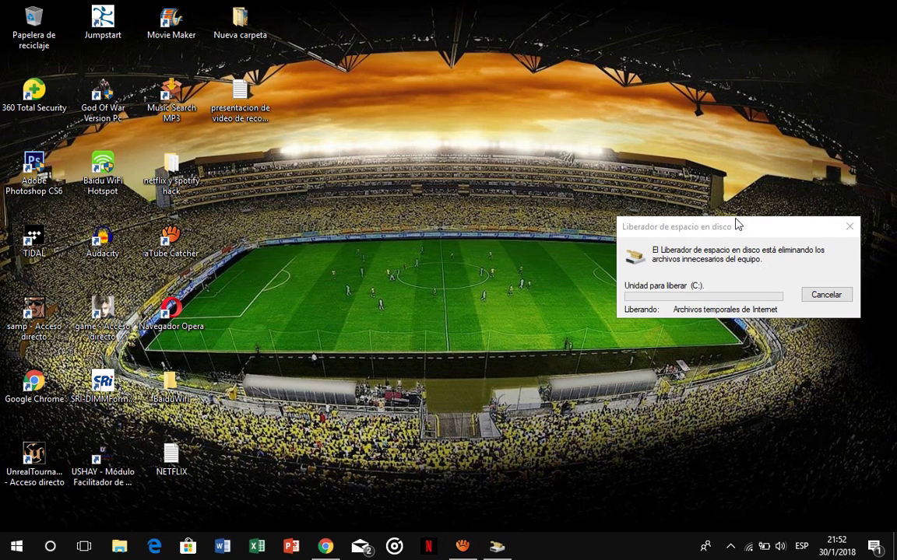
pyautogui.moveTo(738, 224); pyautogui.dragTo(582, 306)
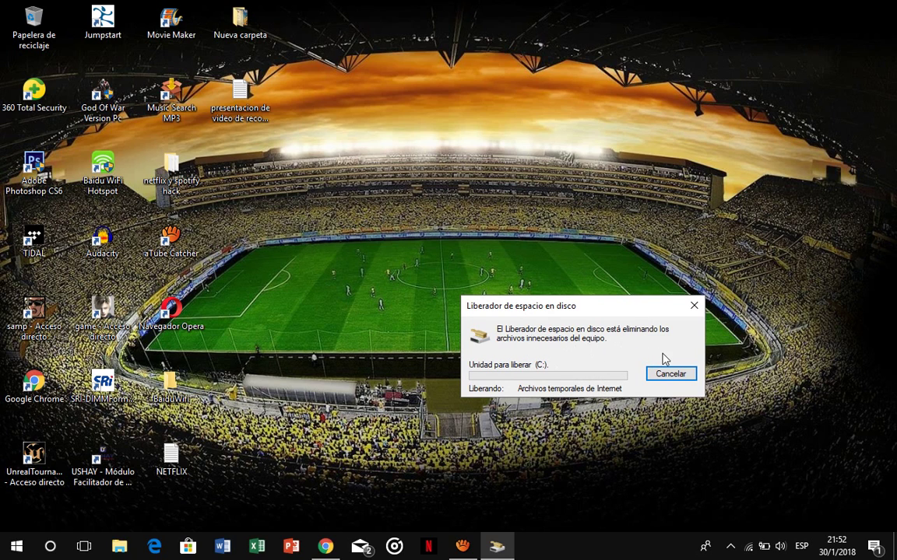
pyautogui.moveTo(621, 311); pyautogui.dragTo(573, 249)
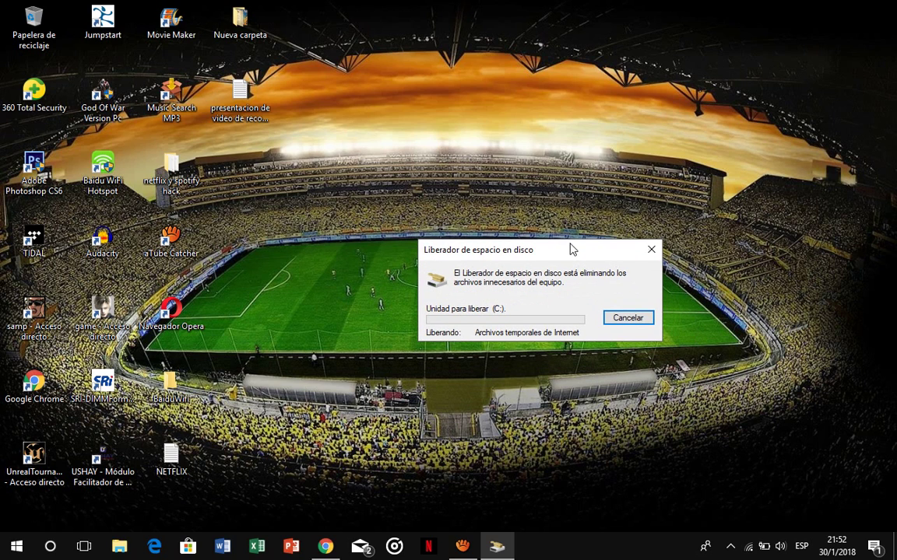
# Step: Cancel the running Disk Cleanup on C: and refresh the desktop three times
pyautogui.click(620, 319)
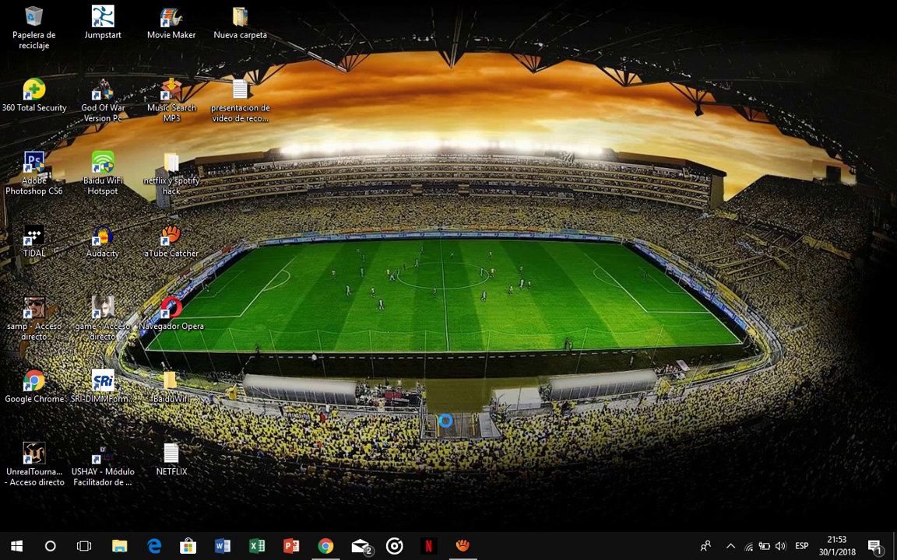
pyautogui.rightClick(410, 304)
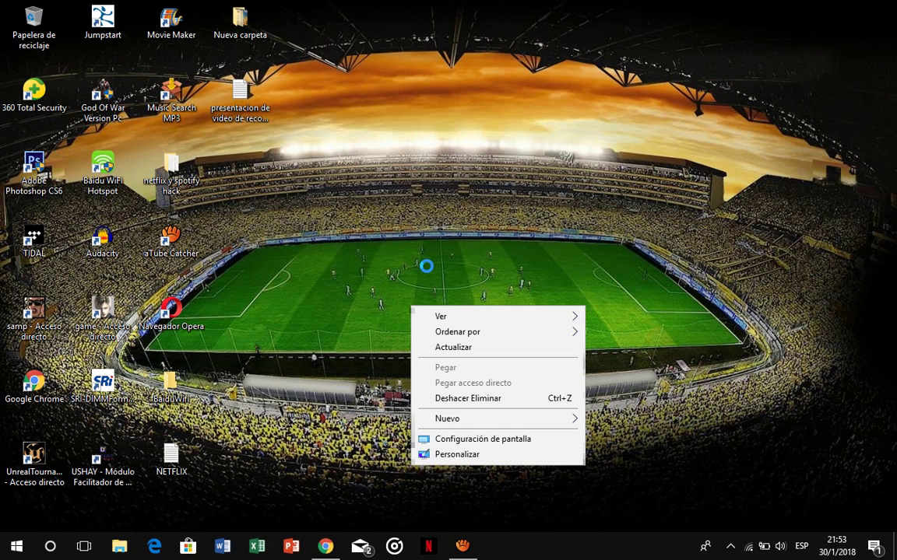
pyautogui.click(447, 349)
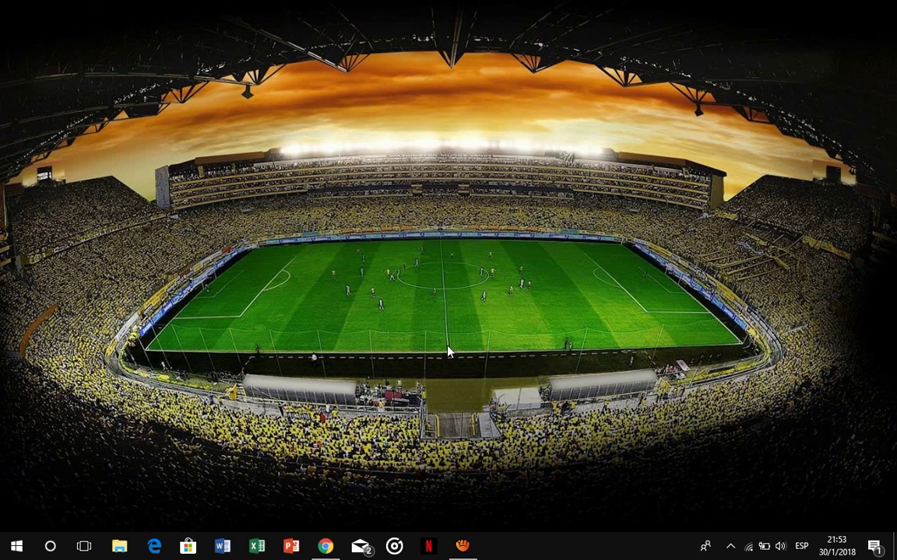
pyautogui.rightClick(438, 288)
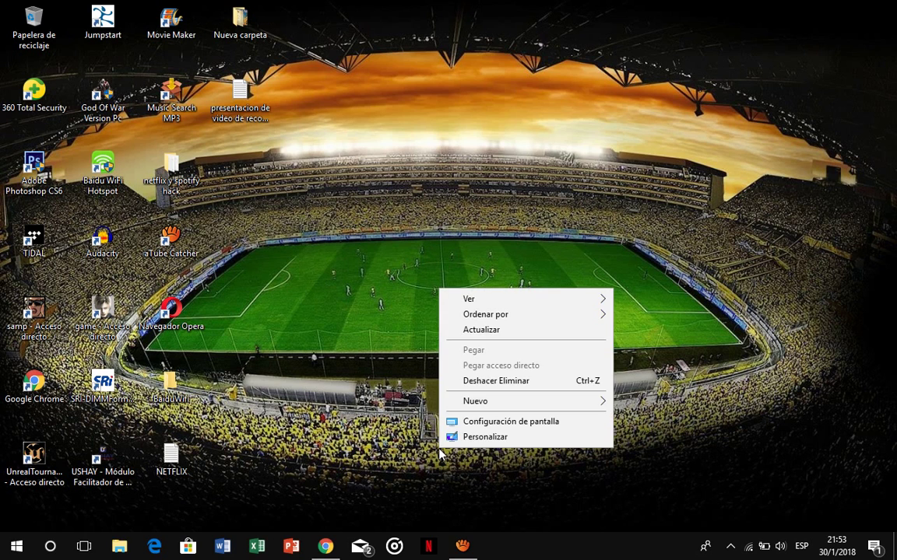
pyautogui.click(470, 331)
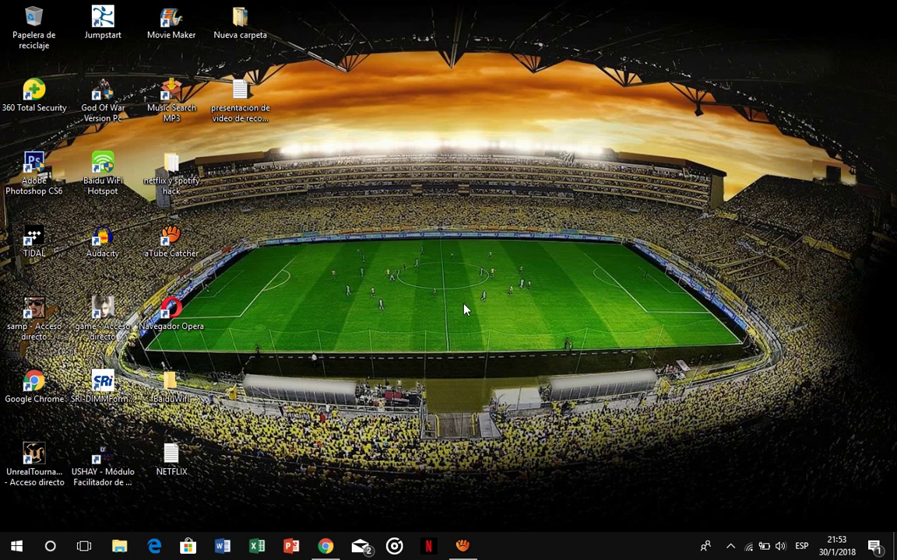
pyautogui.rightClick(468, 315)
pyautogui.click(487, 353)
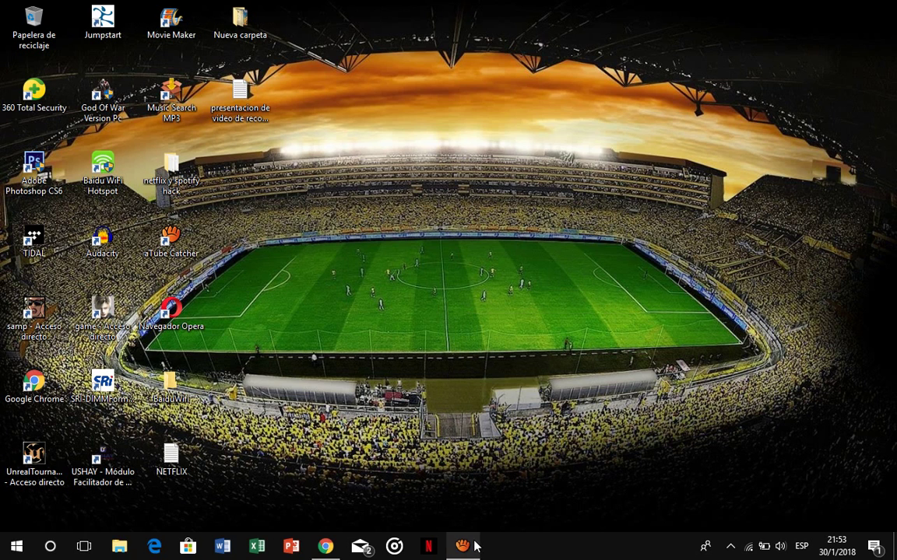